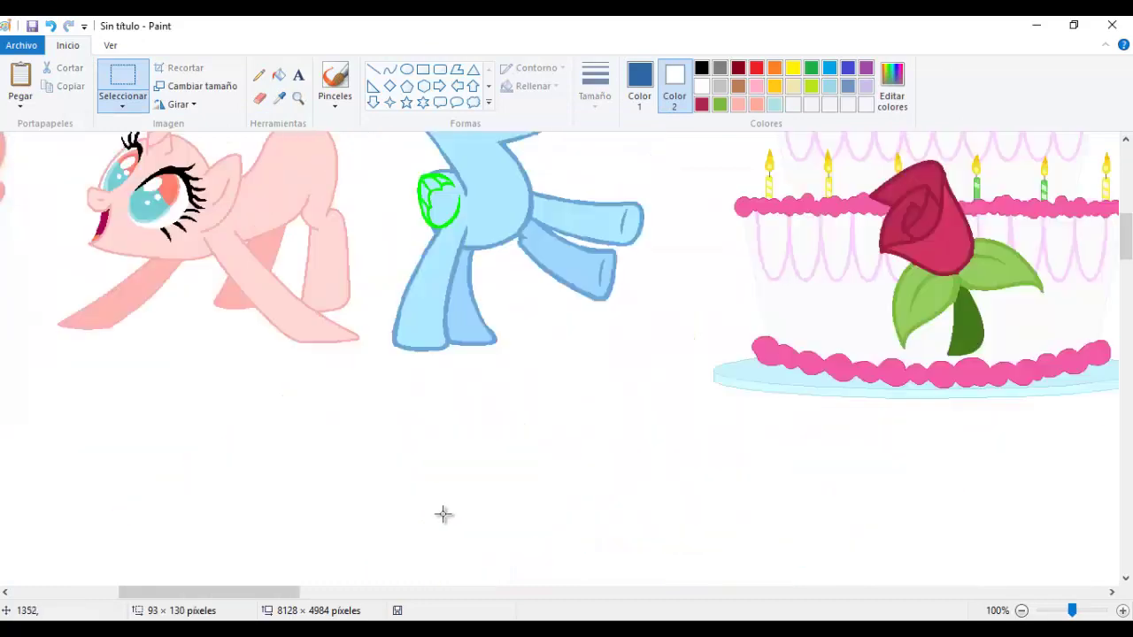
Outline the pink pony's fringe and long hair around its face in dark brown with a thicker Curve line
{"action": "scroll", "coordinate": [442, 514], "scroll_direction": "left", "scroll_amount": 5}
{"action": "scroll", "coordinate": [443, 514], "scroll_direction": "up", "scroll_amount": 1}
{"action": "left_click", "coordinate": [390, 70]}
{"action": "left_click_drag", "start_coordinate": [527, 224], "coordinate": [467, 330]}
{"action": "left_click", "coordinate": [595, 89]}
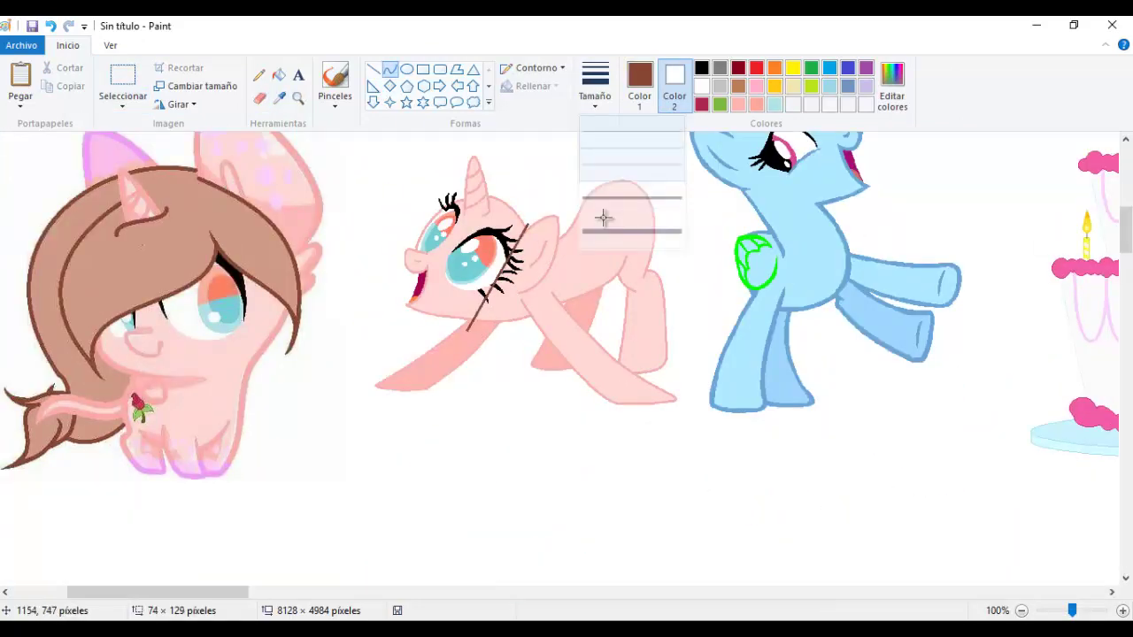
{"action": "left_click", "coordinate": [602, 221]}
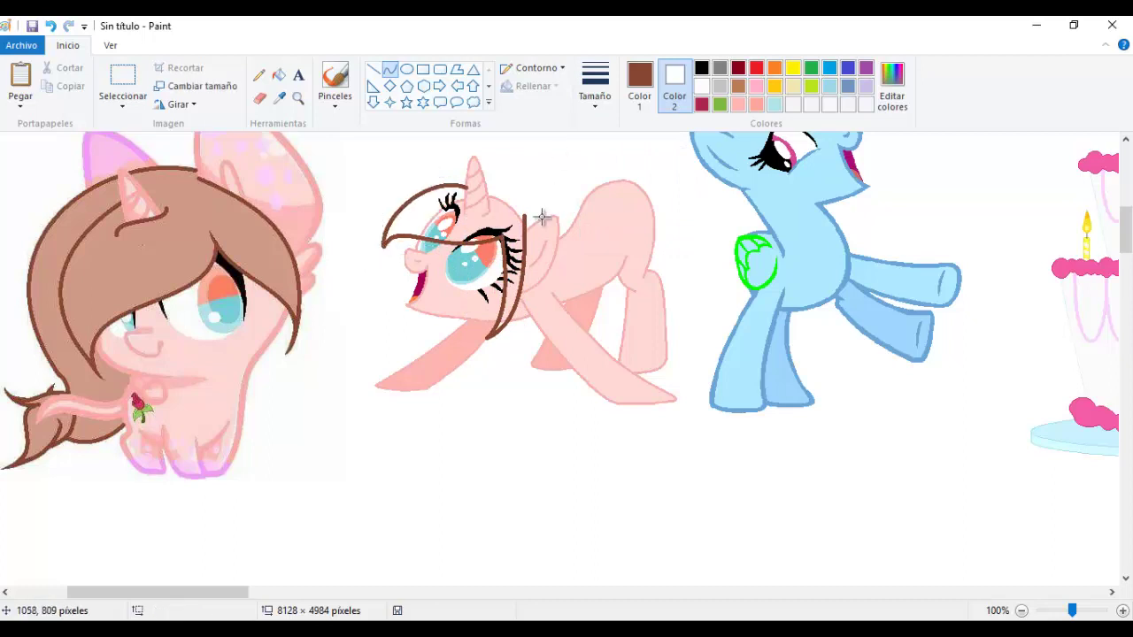
{"action": "left_click_drag", "start_coordinate": [382, 297], "coordinate": [381, 292]}
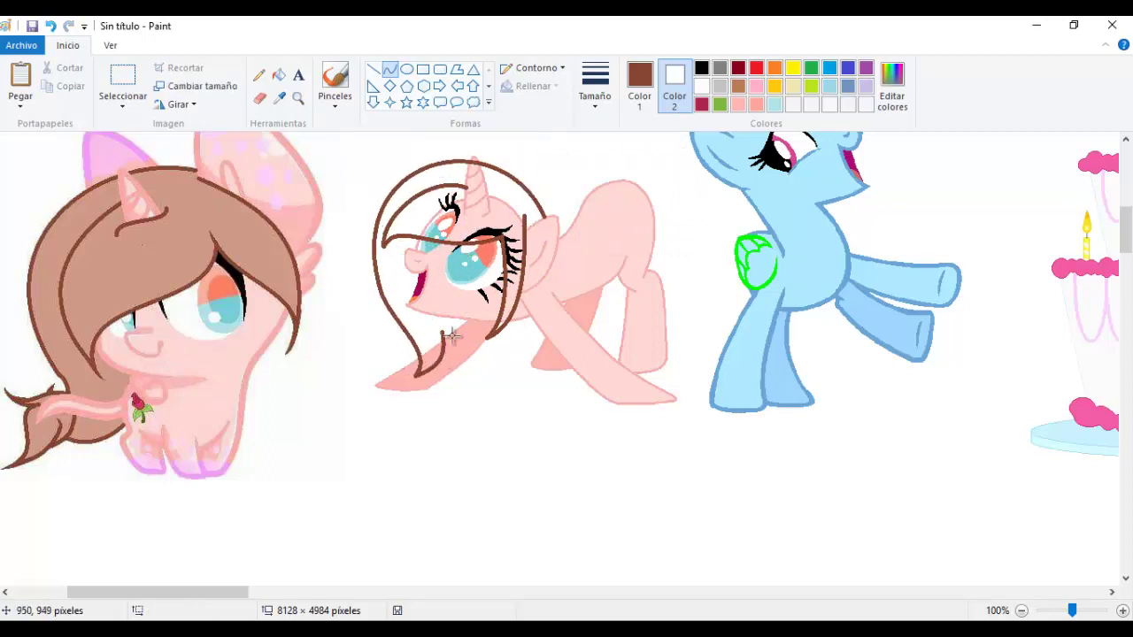
Sample the light brown of the reference pony's hair and fill the back hair and the strands over the foreleg
{"action": "left_click", "coordinate": [280, 98]}
{"action": "left_click", "coordinate": [248, 231]}
{"action": "left_click", "coordinate": [279, 75]}
{"action": "left_click", "coordinate": [490, 177]}
{"action": "left_click", "coordinate": [523, 213]}
{"action": "key", "text": "ctrl+Page_Up"}
{"action": "key", "text": "ctrl+Page_Up"}
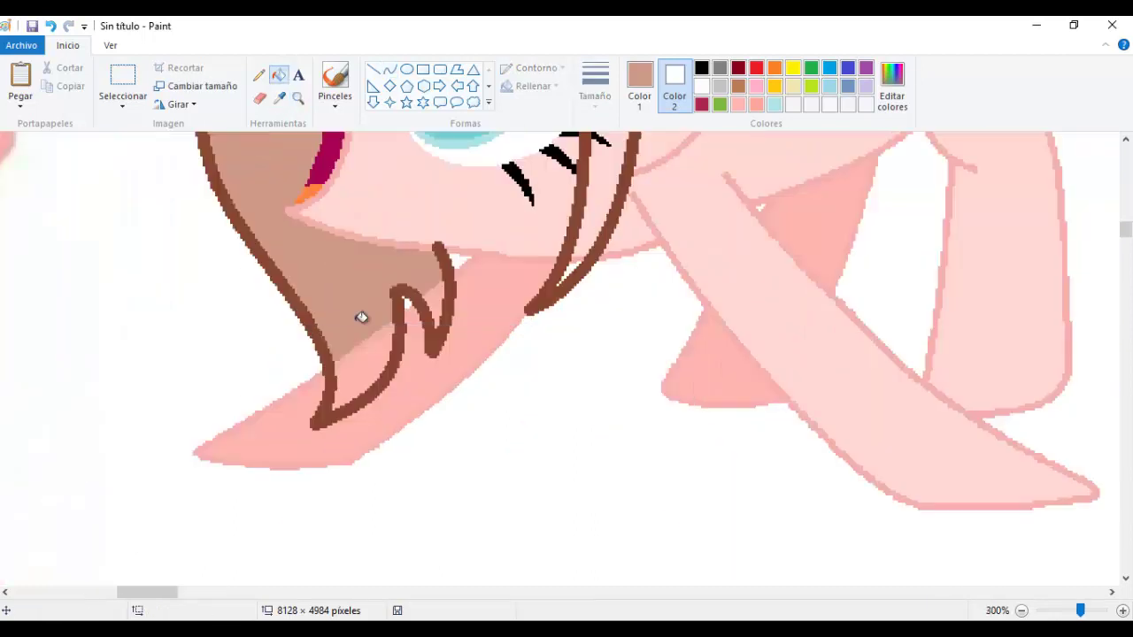
{"action": "left_click", "coordinate": [363, 363]}
Fill the remaining pink and white areas inside the fringe and the side lock with the same light brown
{"action": "scroll", "coordinate": [363, 363], "scroll_direction": "up", "scroll_amount": 5}
{"action": "left_click", "coordinate": [532, 345]}
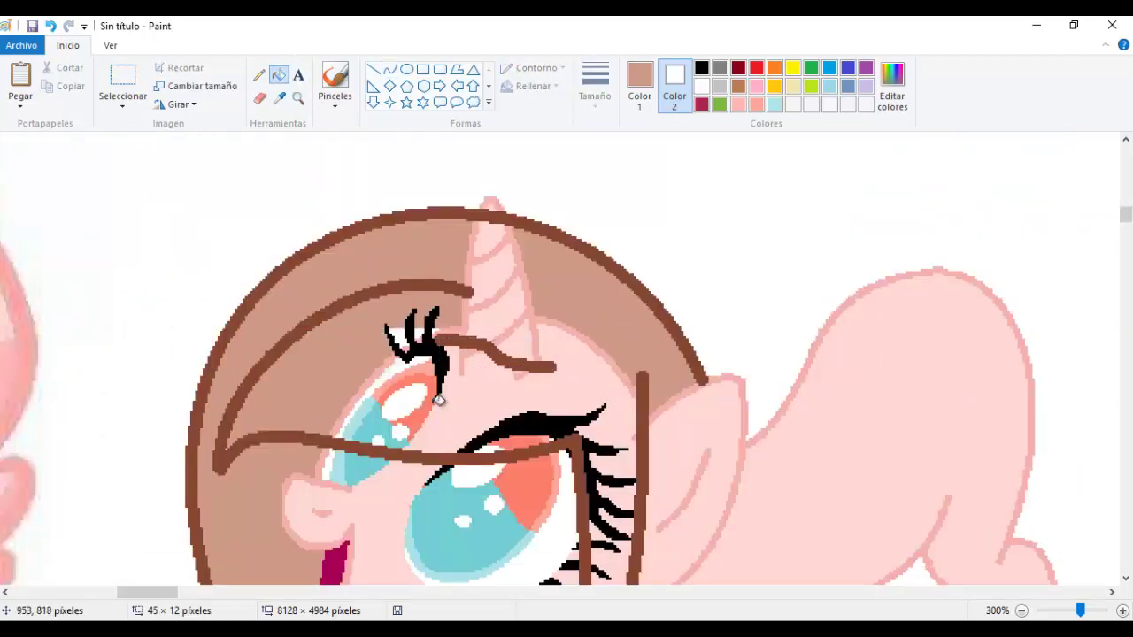
{"action": "left_click", "coordinate": [434, 396]}
{"action": "left_click", "coordinate": [502, 447]}
{"action": "scroll", "coordinate": [620, 438], "scroll_direction": "down", "scroll_amount": 3}
{"action": "left_click", "coordinate": [618, 425]}
{"action": "left_click", "coordinate": [619, 301]}
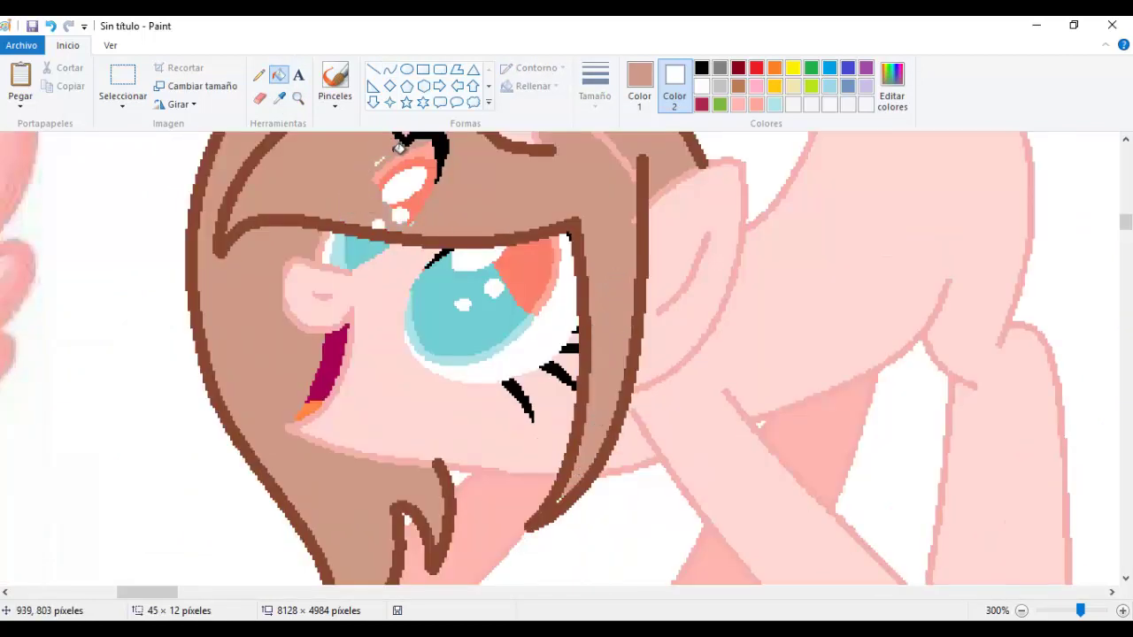
Cover the leftover eye and eyelash details showing through the fringe with light brown
{"action": "left_click_drag", "start_coordinate": [387, 177], "coordinate": [429, 146]}
{"action": "left_click", "coordinate": [259, 75]}
{"action": "left_click_drag", "start_coordinate": [1126, 222], "coordinate": [1126, 216]}
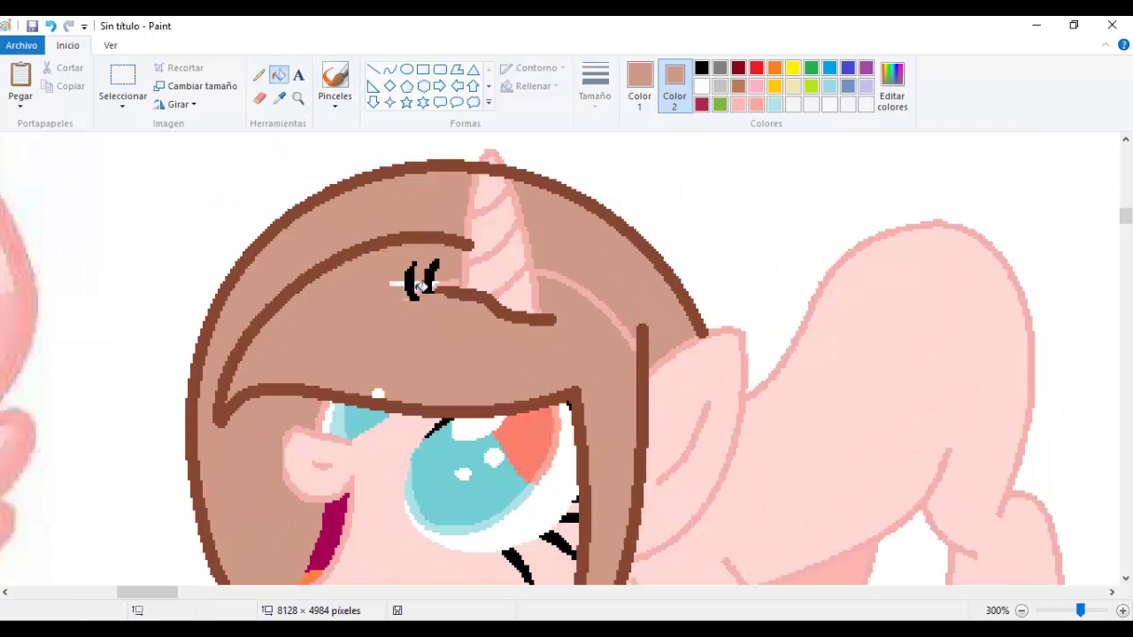
Retrace the horn's pink outline over the hair using the sampled horn colour and clean up its edges
{"action": "left_click", "coordinate": [281, 97]}
{"action": "left_click", "coordinate": [529, 265]}
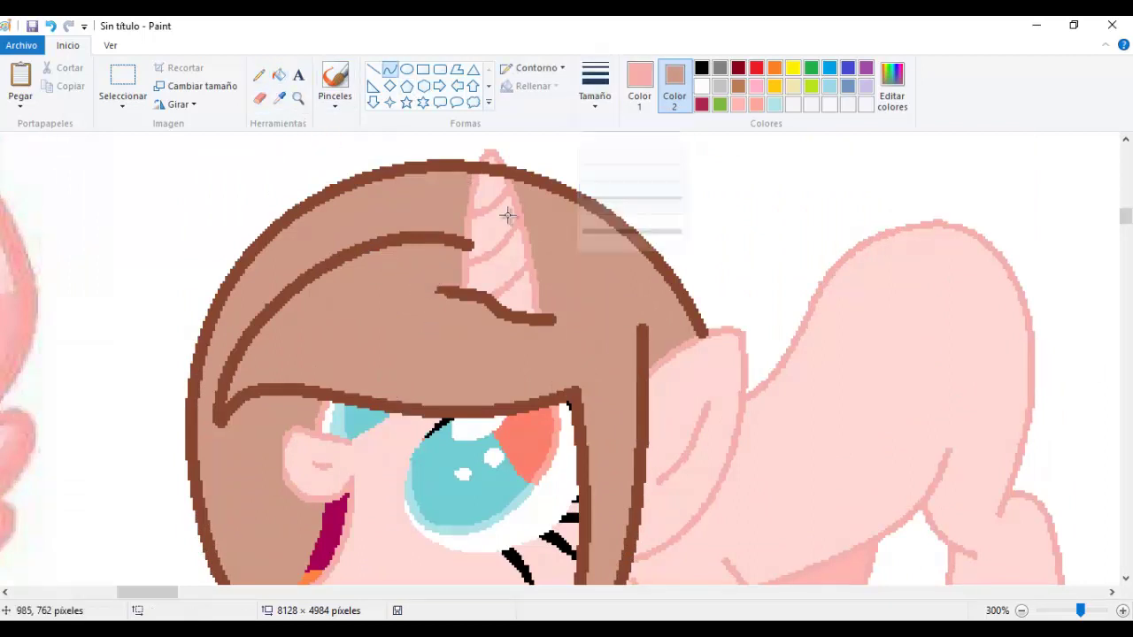
{"action": "left_click", "coordinate": [389, 68]}
{"action": "left_click_drag", "start_coordinate": [478, 153], "coordinate": [468, 263]}
{"action": "left_click", "coordinate": [511, 179]}
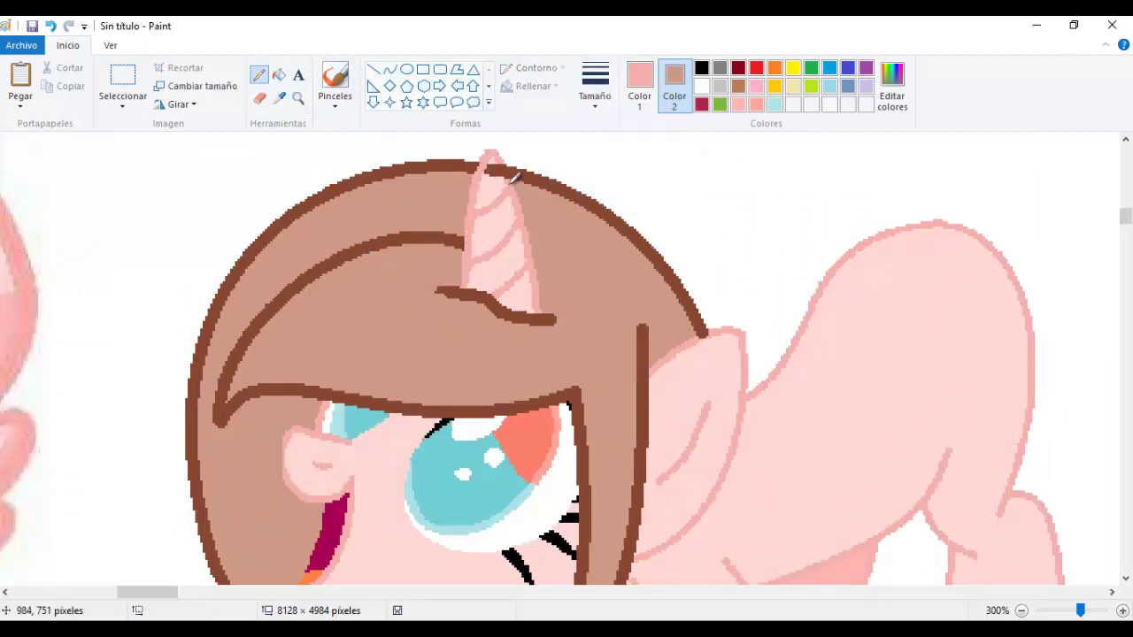
{"action": "left_click", "coordinate": [279, 75]}
{"action": "scroll", "coordinate": [248, 164], "scroll_direction": "down", "scroll_amount": 3}
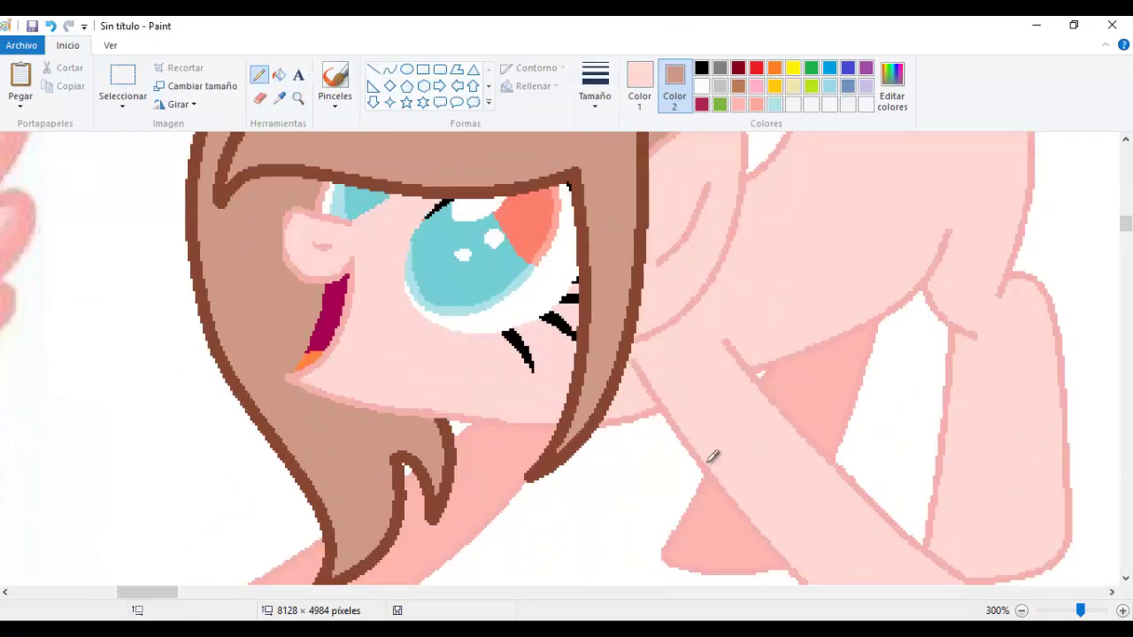
{"action": "scroll", "coordinate": [712, 456], "scroll_direction": "up", "scroll_amount": 3}
{"action": "left_click", "coordinate": [389, 68]}
{"action": "scroll", "coordinate": [715, 403], "scroll_direction": "down", "scroll_amount": 2, "text": "ctrl"}
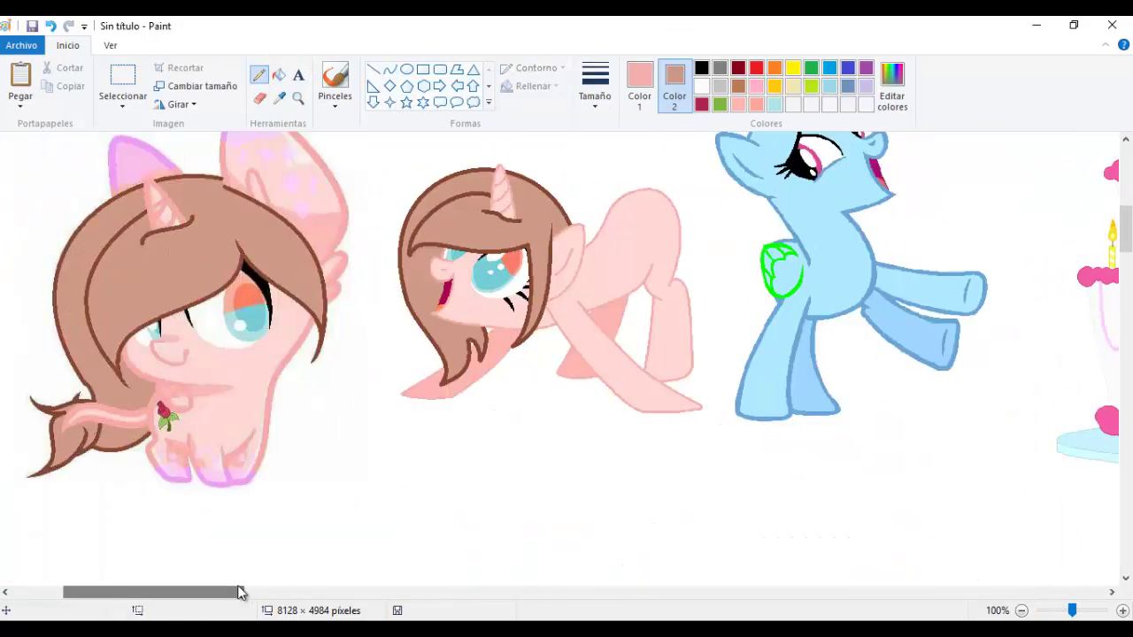
Sample the violet of the reference pony's hooves and add it to the palette as a custom colour
{"action": "left_click", "coordinate": [230, 479]}
{"action": "left_click", "coordinate": [609, 264]}
{"action": "left_click", "coordinate": [640, 86]}
{"action": "left_click", "coordinate": [893, 89]}
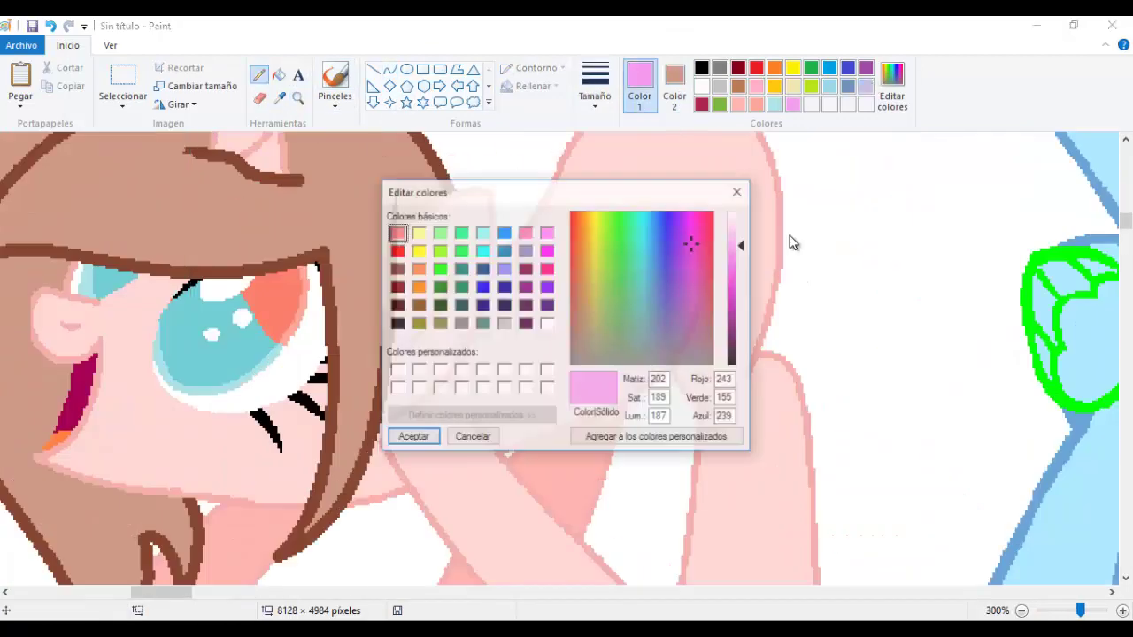
{"action": "left_click", "coordinate": [413, 434]}
Draw jagged violet markings on the pink pony's ear and hooves and fill them in light violet
{"action": "left_click_drag", "start_coordinate": [426, 240], "coordinate": [463, 233]}
{"action": "scroll", "coordinate": [587, 369], "scroll_direction": "down", "scroll_amount": 3}
{"action": "left_click_drag", "start_coordinate": [587, 369], "coordinate": [796, 416]}
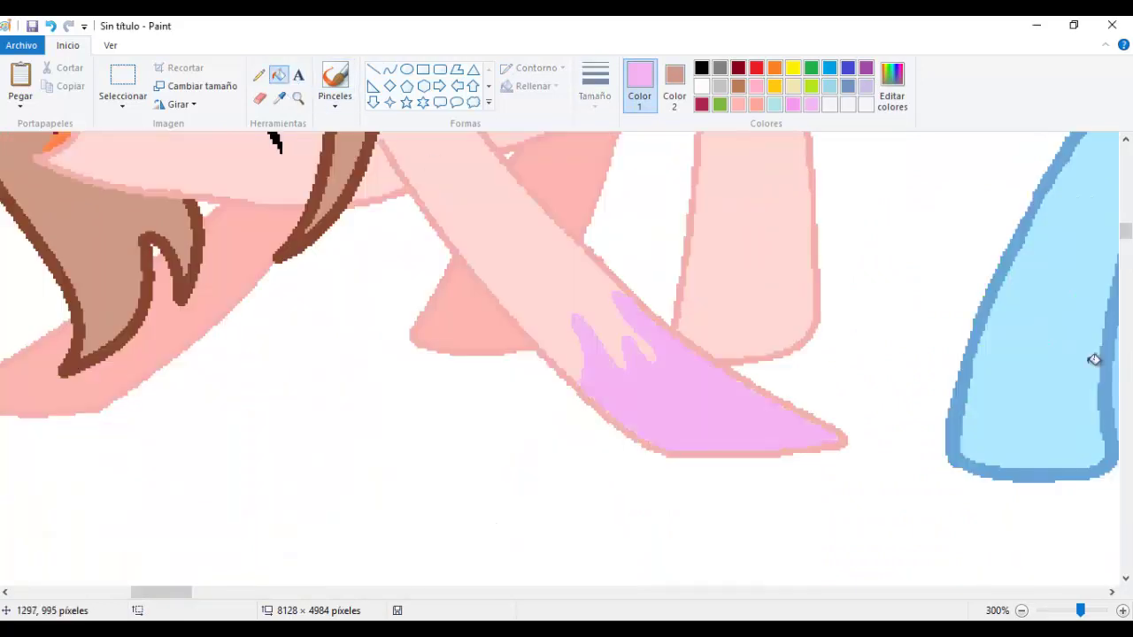
{"action": "scroll", "coordinate": [1095, 359], "scroll_direction": "up", "scroll_amount": 1}
{"action": "left_click_drag", "start_coordinate": [723, 294], "coordinate": [780, 372]}
{"action": "left_click_drag", "start_coordinate": [480, 344], "coordinate": [470, 398]}
{"action": "scroll", "coordinate": [300, 343], "scroll_direction": "left", "scroll_amount": 3}
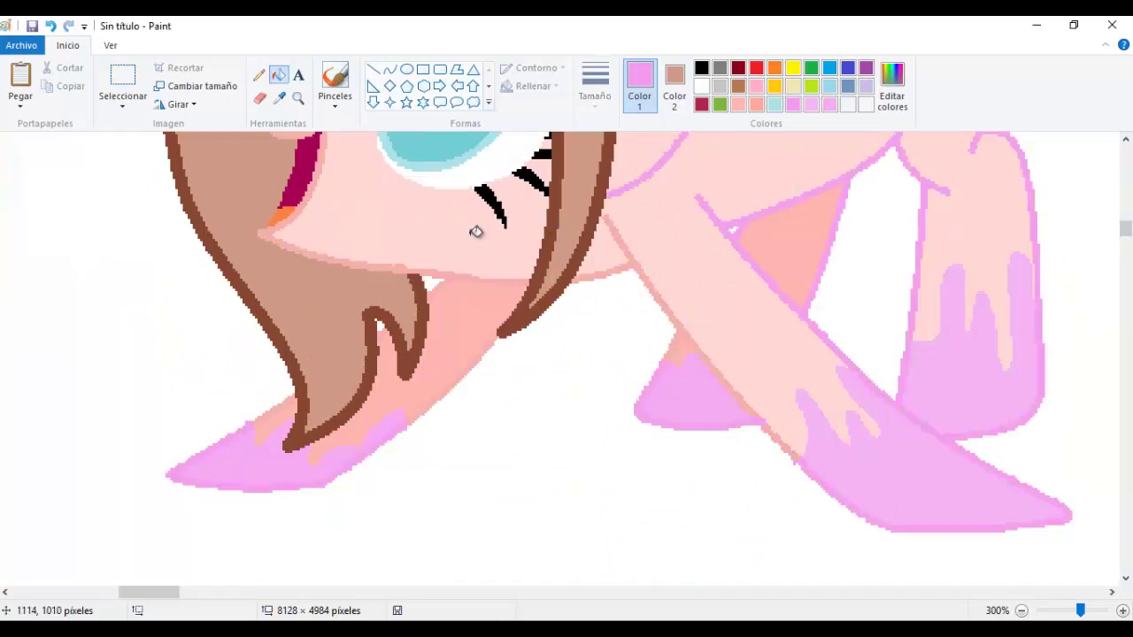
Add small light violet spots to the foreleg, hind leg and ear with the Ellipse tool
{"action": "left_click", "coordinate": [674, 87]}
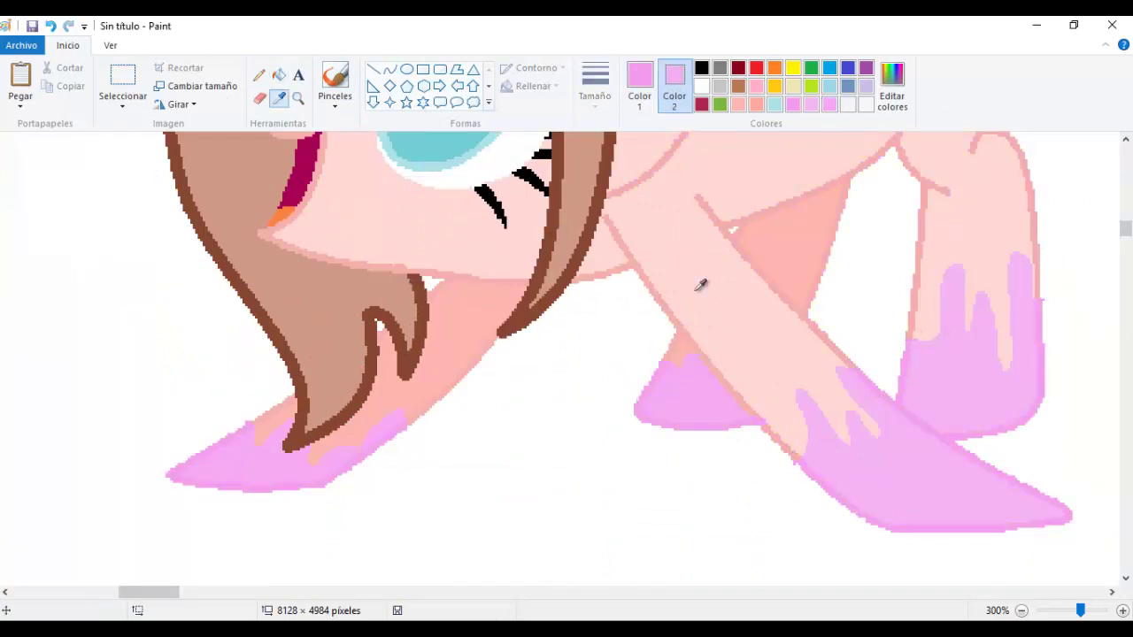
{"action": "left_click", "coordinate": [407, 69]}
{"action": "mouse_move", "coordinate": [718, 323]}
{"action": "left_mouse_down"}
{"action": "mouse_move", "coordinate": [751, 354]}
{"action": "mouse_move", "coordinate": [809, 365]}
{"action": "left_mouse_up"}
{"action": "left_click", "coordinate": [595, 84]}
{"action": "left_click", "coordinate": [622, 213]}
{"action": "left_click_drag", "start_coordinate": [985, 188], "coordinate": [1009, 212]}
{"action": "left_click_drag", "start_coordinate": [967, 244], "coordinate": [982, 258]}
{"action": "scroll", "coordinate": [1070, 343], "scroll_direction": "up", "scroll_amount": 3}
{"action": "left_click_drag", "start_coordinate": [628, 249], "coordinate": [649, 269]}
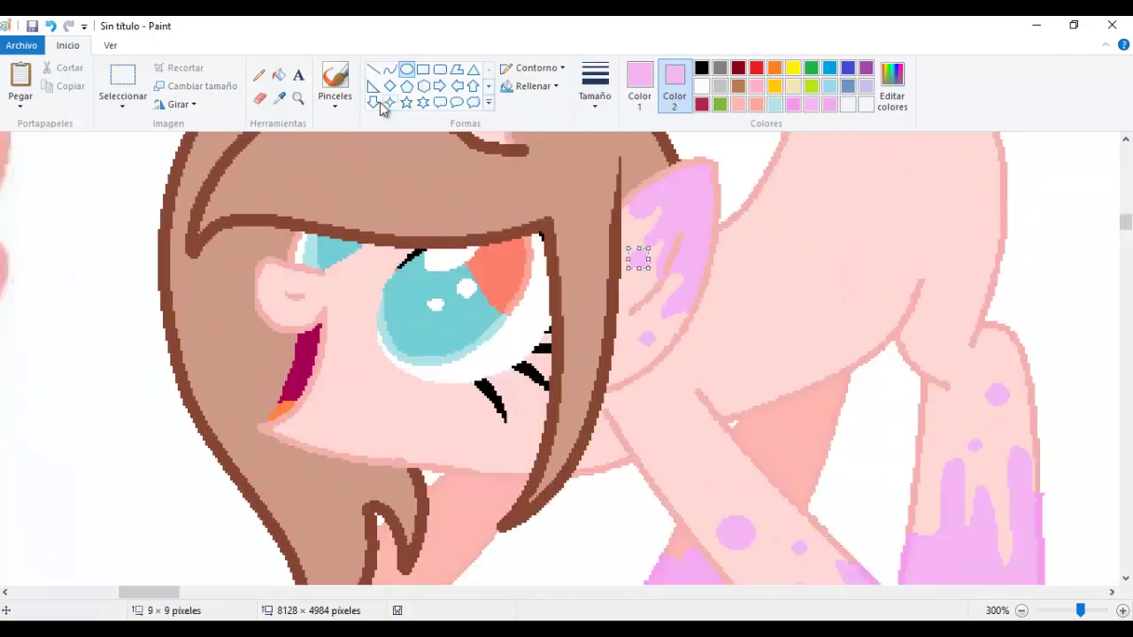
Draw a long, thin curved tail in pink rising from the pony's rump
{"action": "left_click", "coordinate": [297, 97]}
{"action": "right_click", "coordinate": [471, 255]}
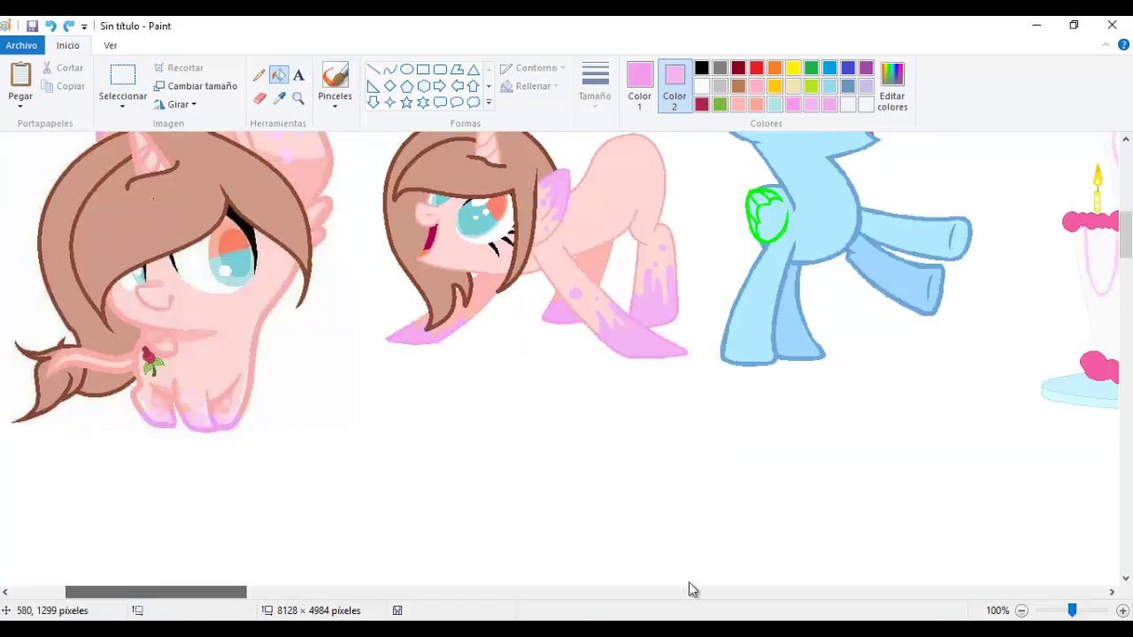
{"action": "left_click_drag", "start_coordinate": [198, 223], "coordinate": [56, 222]}
{"action": "left_click_drag", "start_coordinate": [221, 592], "coordinate": [569, 591]}
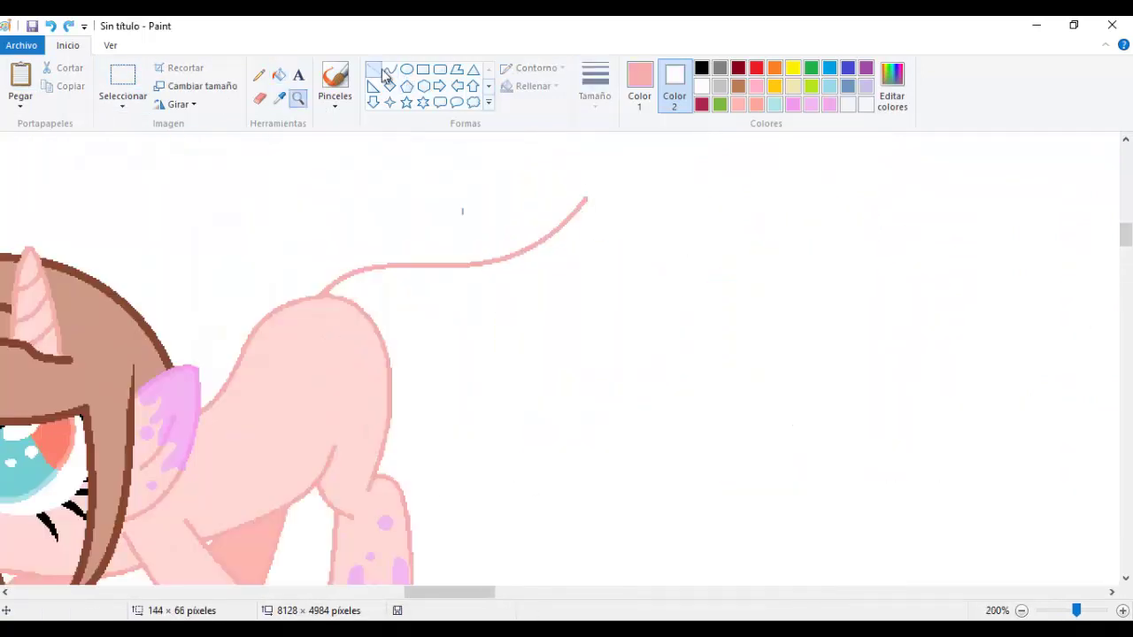
{"action": "left_click_drag", "start_coordinate": [587, 197], "coordinate": [511, 303]}
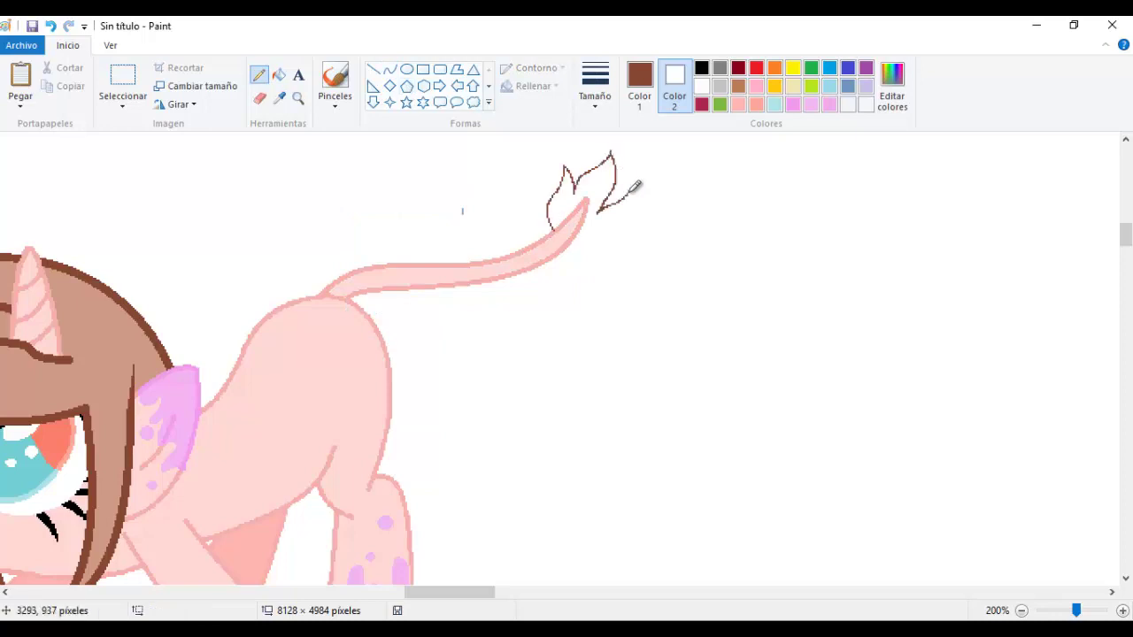
Outline a pointed tuft of hair in dark brown around the tip of the tail and colour it light brown
{"action": "left_click_drag", "start_coordinate": [635, 187], "coordinate": [574, 242]}
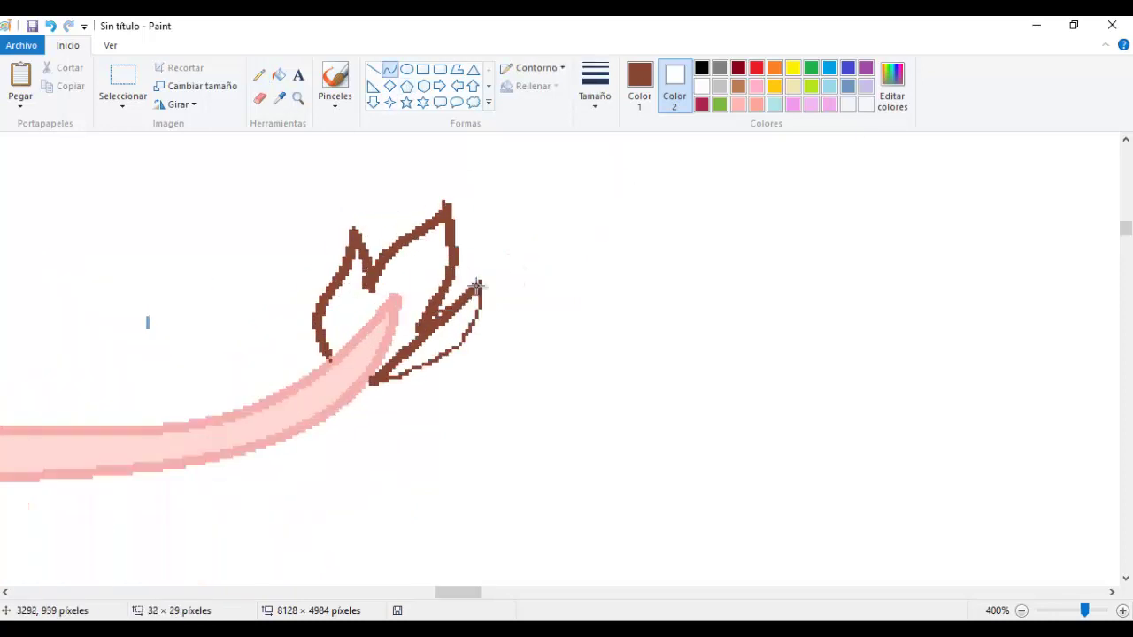
{"action": "left_click", "coordinate": [279, 98]}
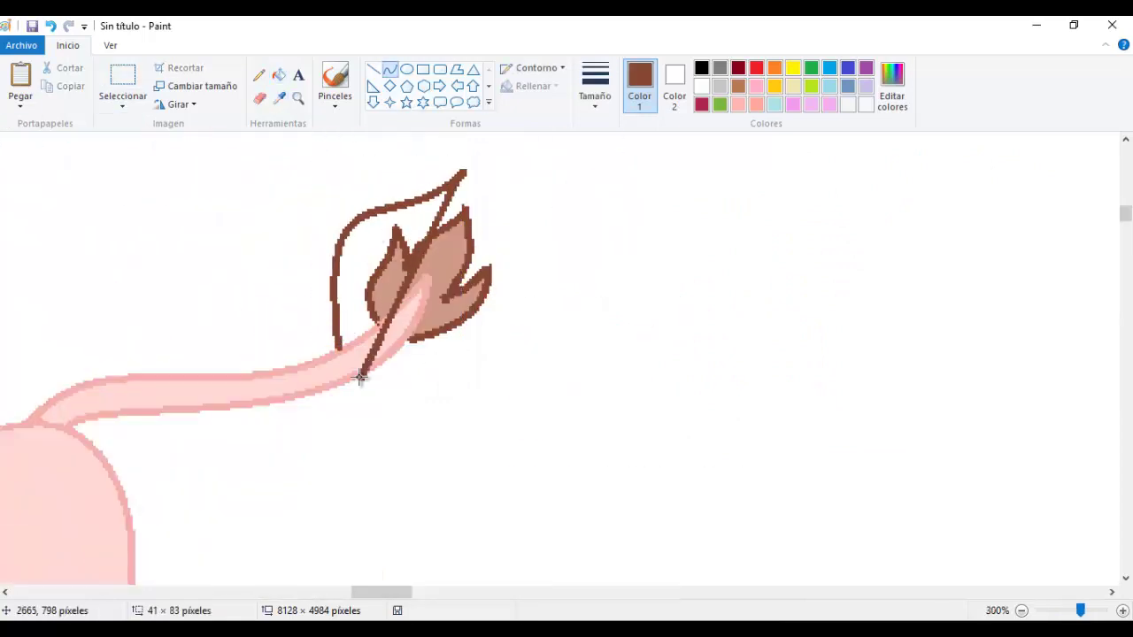
{"action": "left_click", "coordinate": [361, 248]}
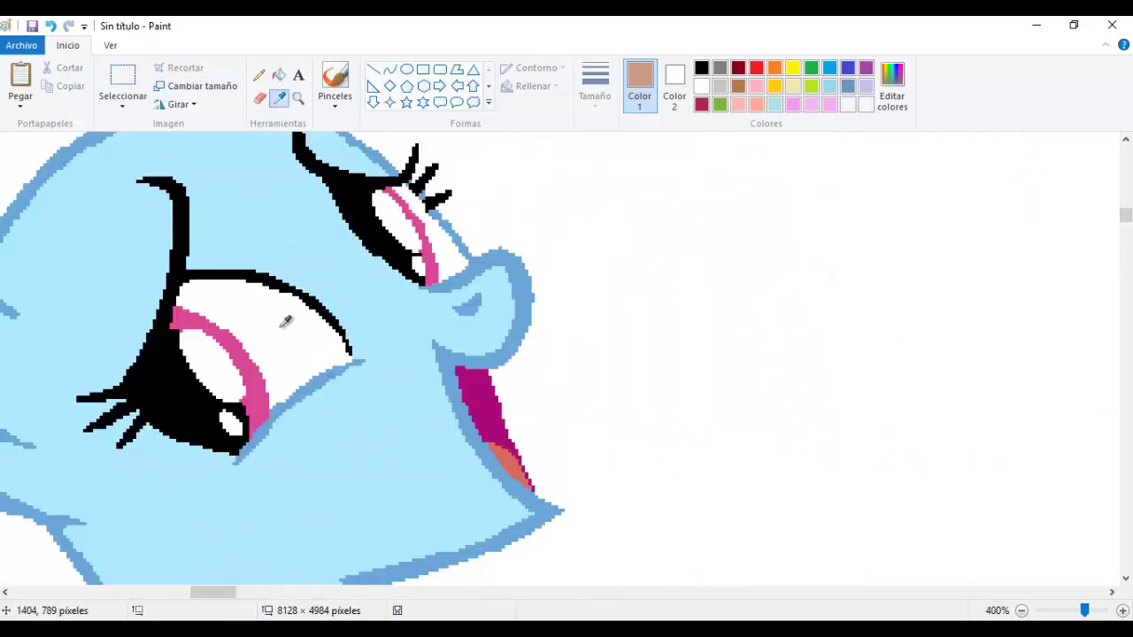
Clear the blue pony's irises and trim the thick black lash areas with thin white lines, undoing the last one
{"action": "left_click", "coordinate": [286, 322]}
{"action": "left_click", "coordinate": [390, 69]}
{"action": "left_click", "coordinate": [595, 89]}
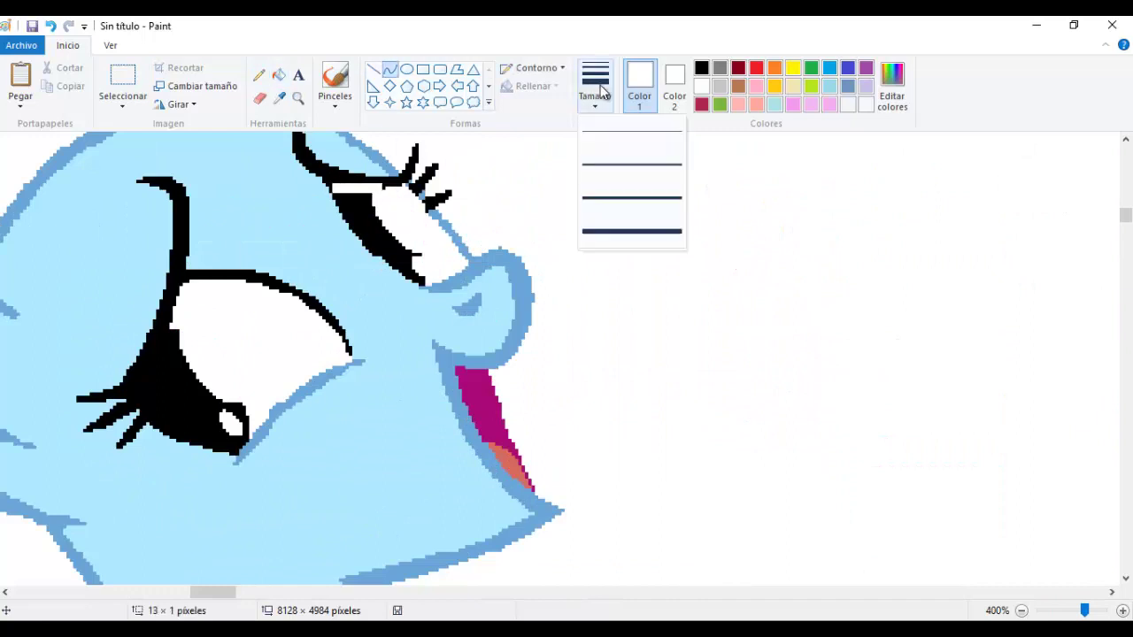
{"action": "left_click", "coordinate": [631, 131]}
{"action": "left_click_drag", "start_coordinate": [174, 331], "coordinate": [142, 388]}
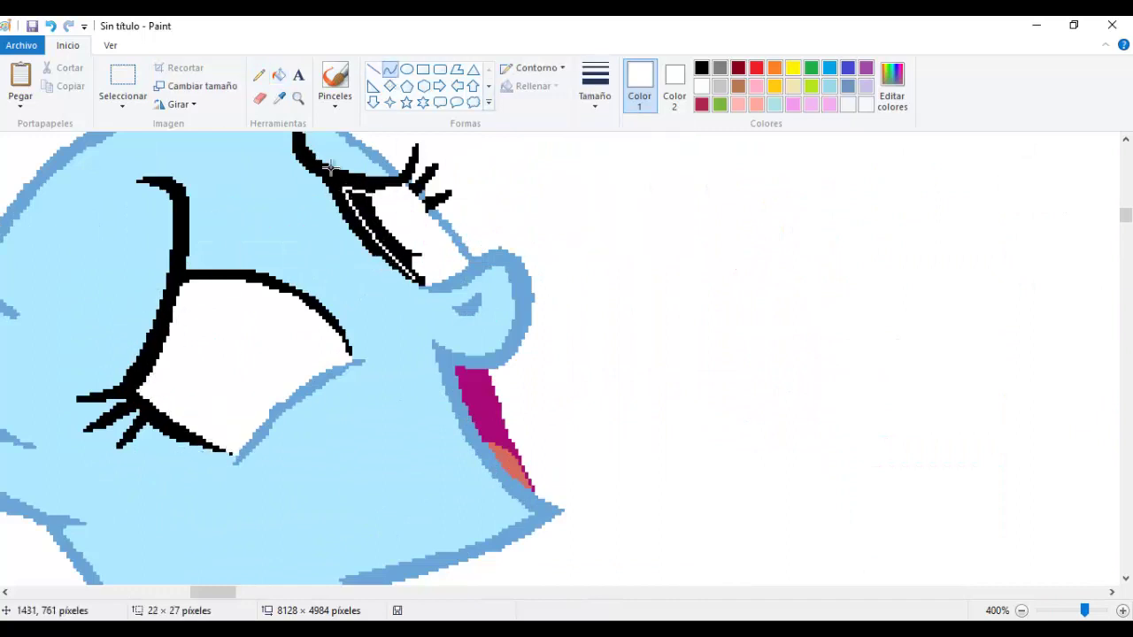
{"action": "key", "text": "ctrl+z"}
Draw new pupil edges in both of the blue pony's eyes and fill the pupils black
{"action": "left_click", "coordinate": [701, 67]}
{"action": "left_click_drag", "start_coordinate": [186, 279], "coordinate": [299, 383]}
{"action": "scroll", "coordinate": [126, 250], "scroll_direction": "down", "scroll_amount": 2, "text": "ctrl"}
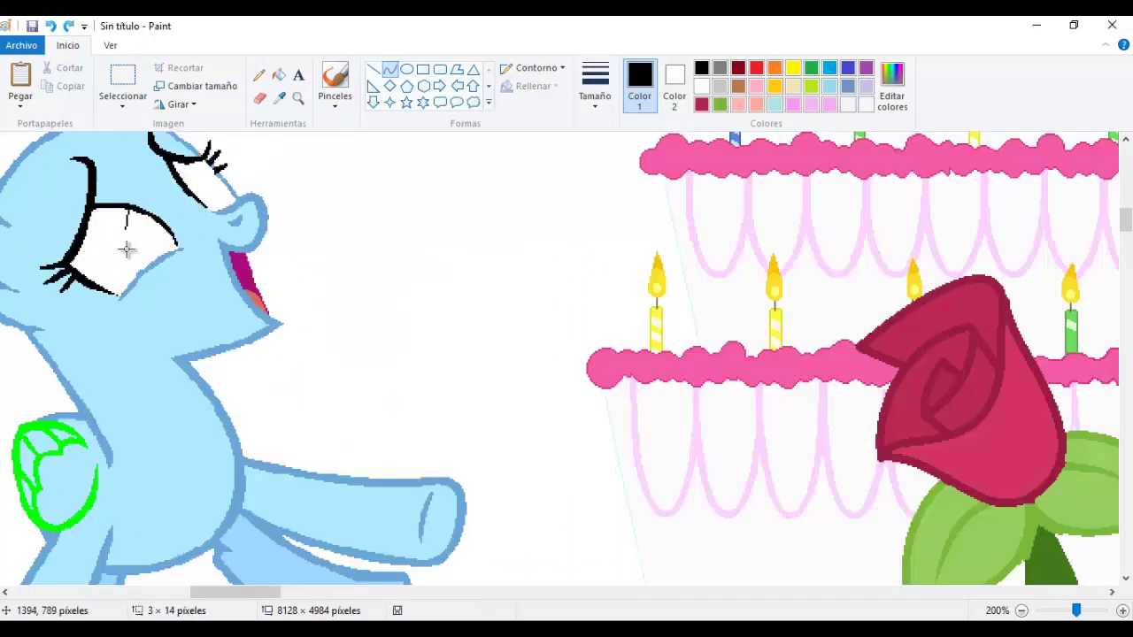
{"action": "left_click", "coordinate": [279, 74]}
{"action": "left_click", "coordinate": [146, 248]}
Add curved magenta iris bands beside the black pupils in both eyes
{"action": "scroll", "coordinate": [239, 274], "scroll_direction": "up", "scroll_amount": 2, "text": "ctrl"}
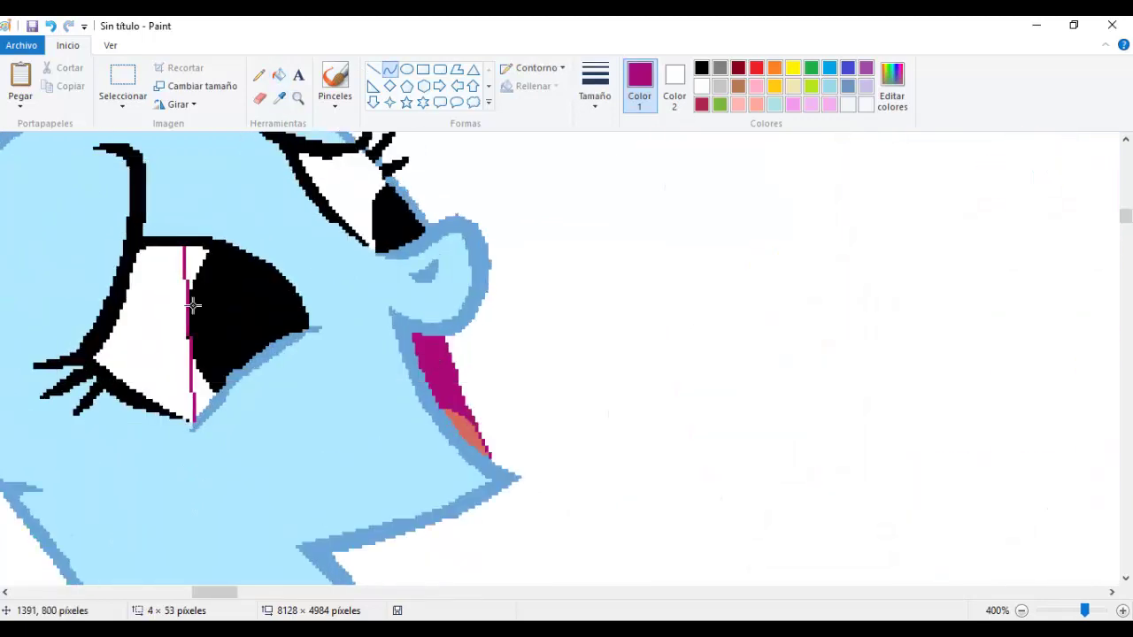
{"action": "left_click", "coordinate": [172, 354]}
{"action": "left_click", "coordinate": [365, 203]}
Add round white highlights to both of the blue pony's eyes with the Ellipse tool
{"action": "left_click", "coordinate": [702, 86]}
{"action": "left_click", "coordinate": [407, 69]}
{"action": "left_click_drag", "start_coordinate": [152, 266], "coordinate": [221, 351]}
{"action": "left_click_drag", "start_coordinate": [242, 300], "coordinate": [285, 333]}
{"action": "left_click_drag", "start_coordinate": [386, 217], "coordinate": [406, 236]}
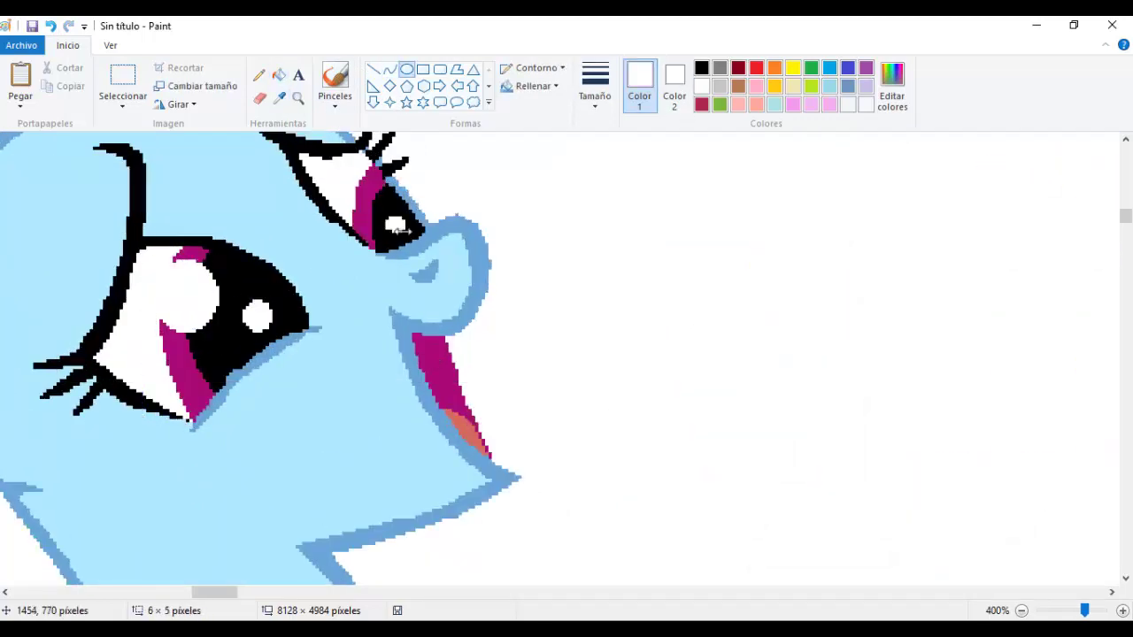
{"action": "scroll", "coordinate": [400, 229], "scroll_direction": "down", "scroll_amount": 3, "text": "ctrl"}
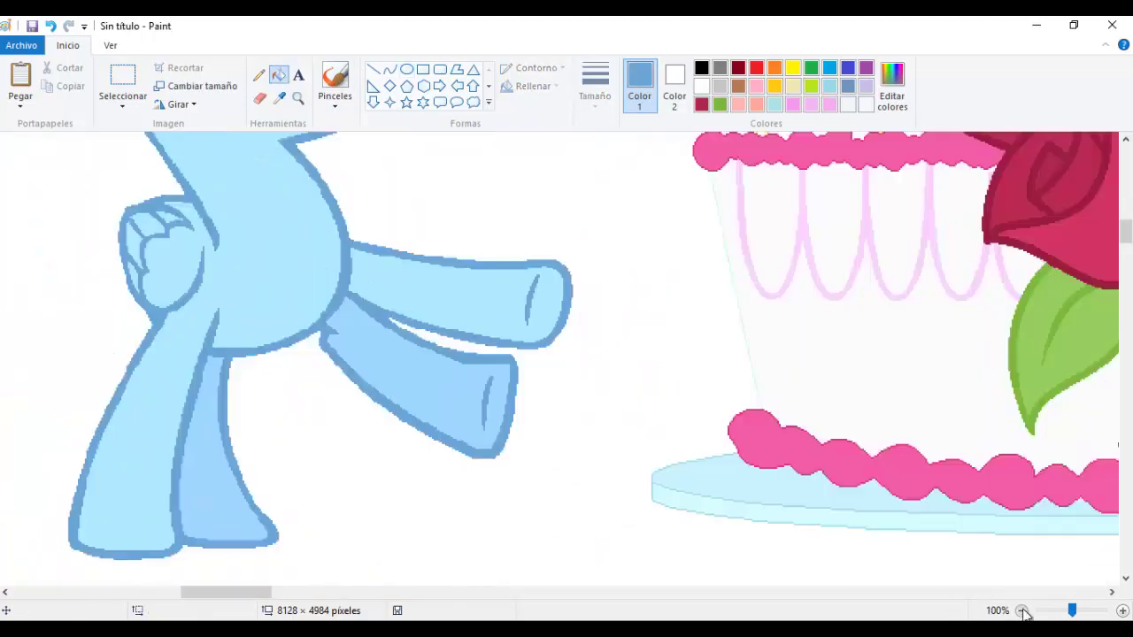
Paste the blue-haired pony reference picture from the Painted Bubble y Oc's folder, searching for "crystal" and "CB"
{"action": "left_click", "coordinate": [21, 104]}
{"action": "left_click", "coordinate": [53, 165]}
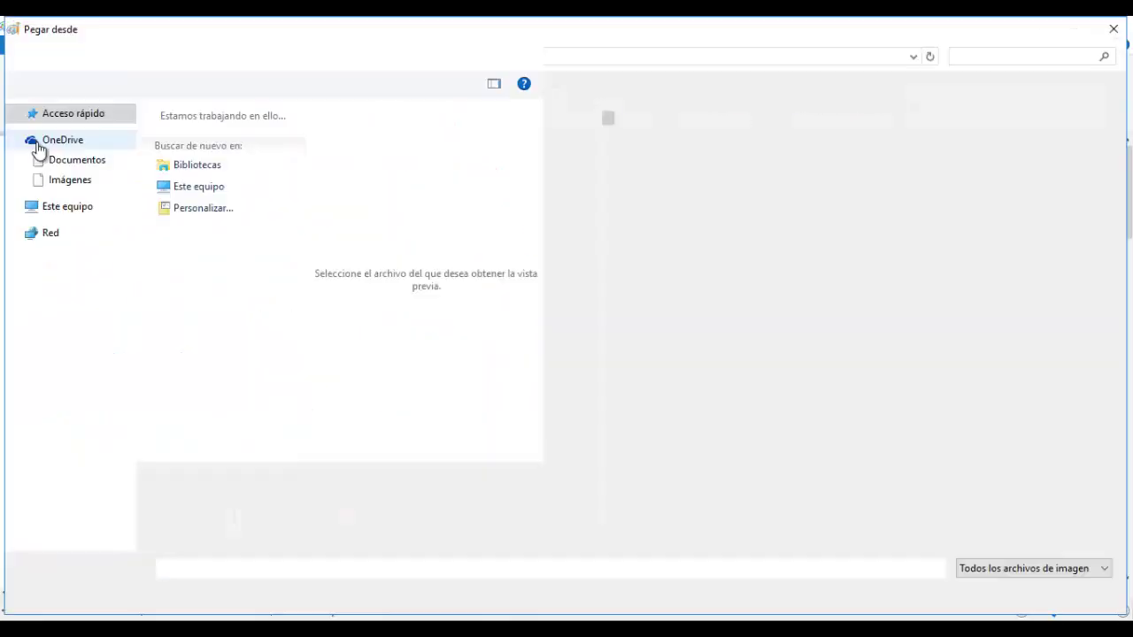
{"action": "left_click", "coordinate": [1027, 56]}
{"action": "type", "text": "cr"}
{"action": "left_click", "coordinate": [85, 213]}
{"action": "left_click", "coordinate": [1027, 56]}
{"action": "type", "text": "crystal"}
{"action": "left_click", "coordinate": [530, 310]}
{"action": "left_click", "coordinate": [1027, 55]}
{"action": "type", "text": "CB"}
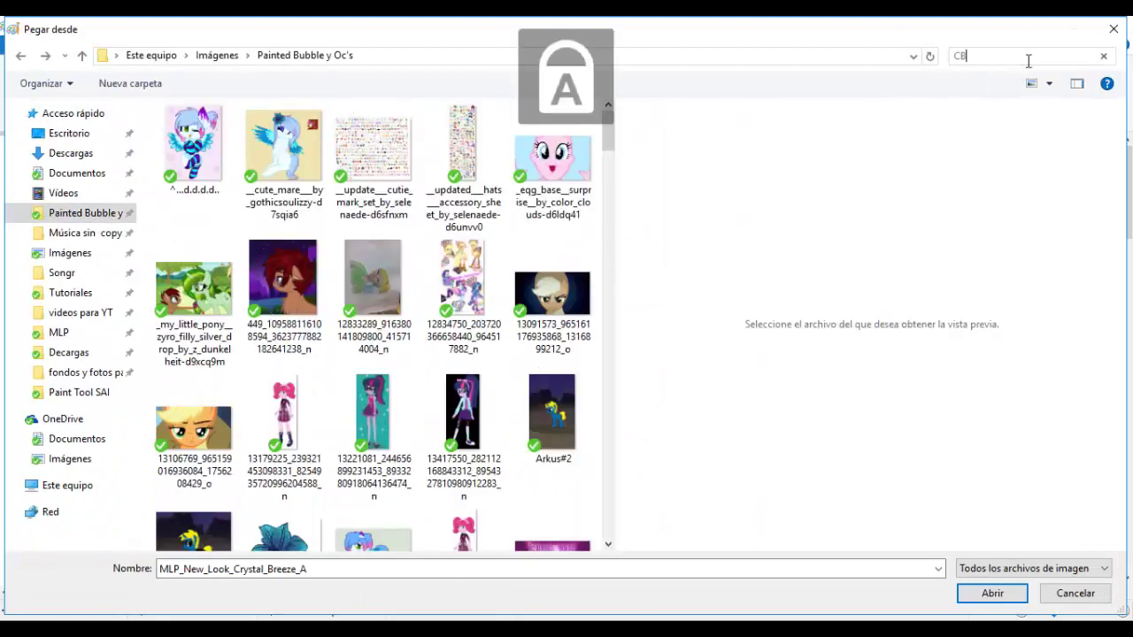
{"action": "left_click", "coordinate": [992, 593]}
Recolour the blue pony's outlines bright blue and fill its body with the very pale blue of the reference
{"action": "scroll", "coordinate": [708, 310], "scroll_direction": "up", "scroll_amount": 2, "text": "ctrl"}
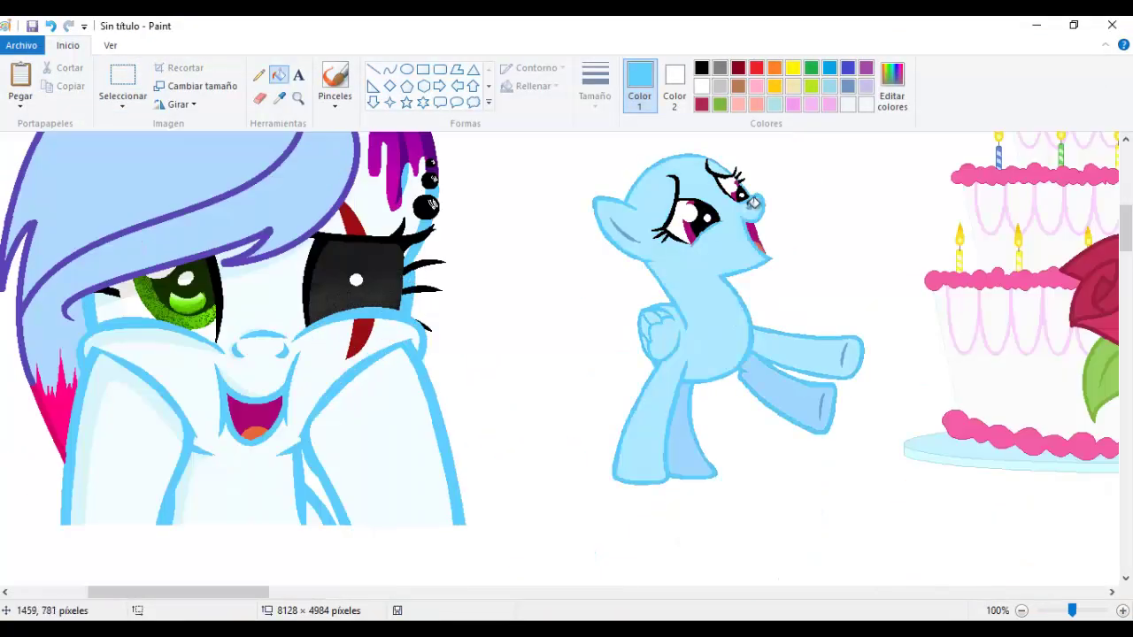
{"action": "key", "text": "ctrl+z"}
{"action": "left_click", "coordinate": [298, 98]}
{"action": "left_click", "coordinate": [708, 285]}
{"action": "scroll", "coordinate": [800, 567], "scroll_direction": "down", "scroll_amount": 2, "text": "ctrl"}
{"action": "scroll", "coordinate": [413, 301], "scroll_direction": "left", "scroll_amount": 3}
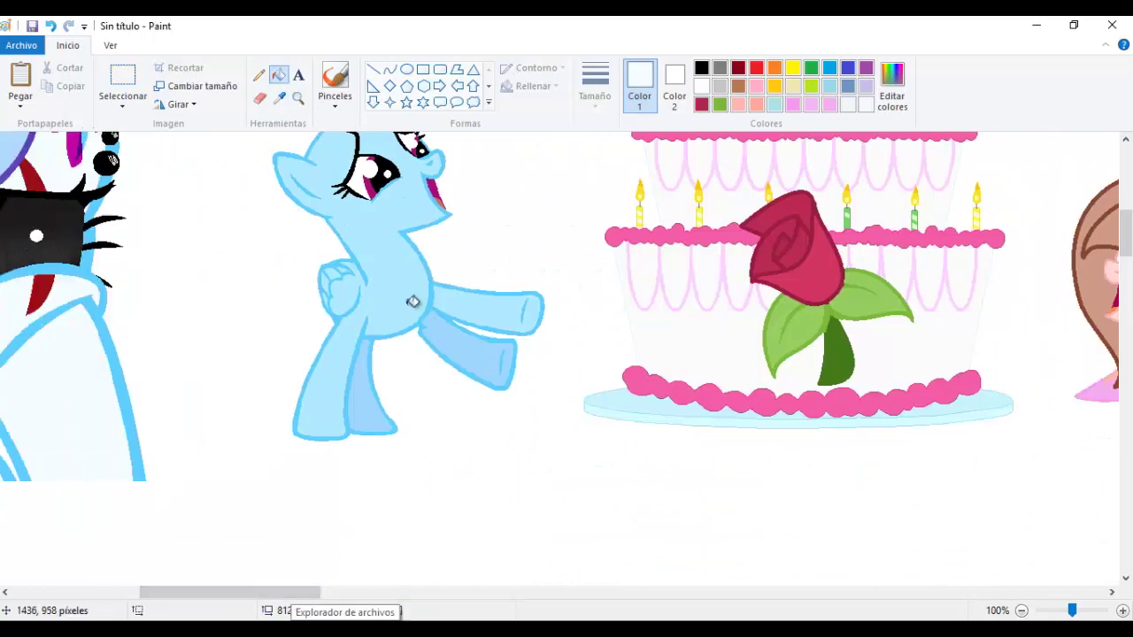
{"action": "left_click", "coordinate": [412, 301]}
Add indigo eyeshadow shapes behind the near eye and above the far eye of the pale pony
{"action": "left_click", "coordinate": [297, 98]}
{"action": "scroll", "coordinate": [420, 265], "scroll_direction": "up", "scroll_amount": 2, "text": "ctrl"}
{"action": "left_click", "coordinate": [848, 68]}
{"action": "left_click", "coordinate": [279, 74]}
{"action": "left_click", "coordinate": [319, 354]}
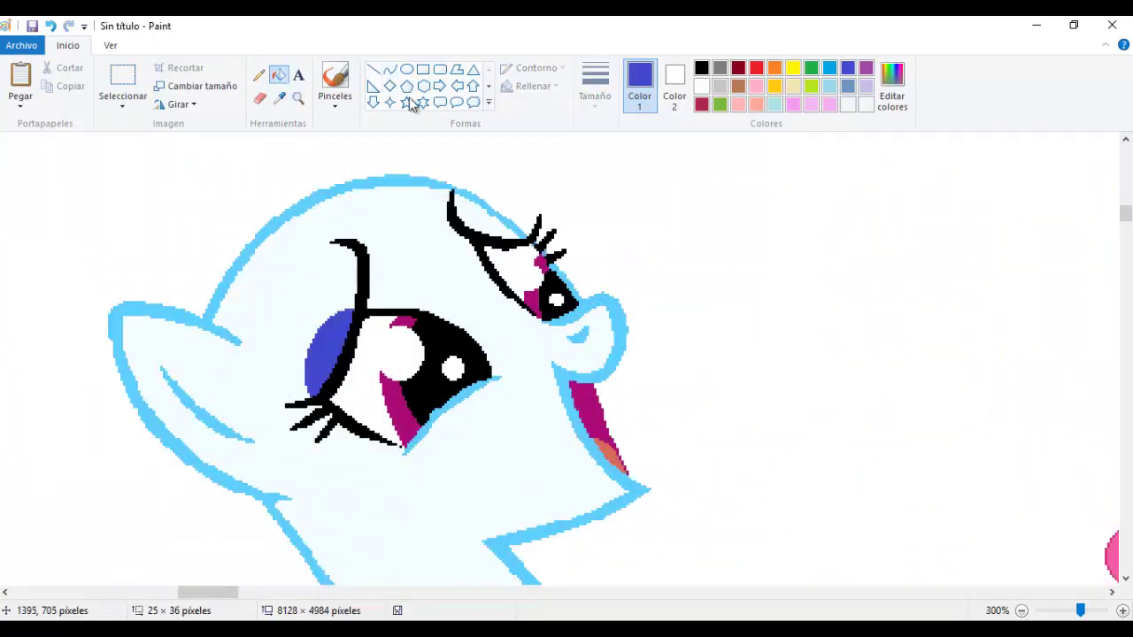
{"action": "left_click", "coordinate": [496, 232]}
Draw a dark red pointed marking above the pale pony's far eye with the Pencil
{"action": "scroll", "coordinate": [293, 576], "scroll_direction": "down", "scroll_amount": 2, "text": "ctrl"}
{"action": "left_click", "coordinate": [738, 67]}
{"action": "scroll", "coordinate": [661, 222], "scroll_direction": "up", "scroll_amount": 1, "text": "ctrl"}
{"action": "left_click", "coordinate": [258, 74]}
{"action": "scroll", "coordinate": [280, 189], "scroll_direction": "up", "scroll_amount": 2, "text": "ctrl"}
{"action": "left_click_drag", "start_coordinate": [277, 203], "coordinate": [289, 228]}
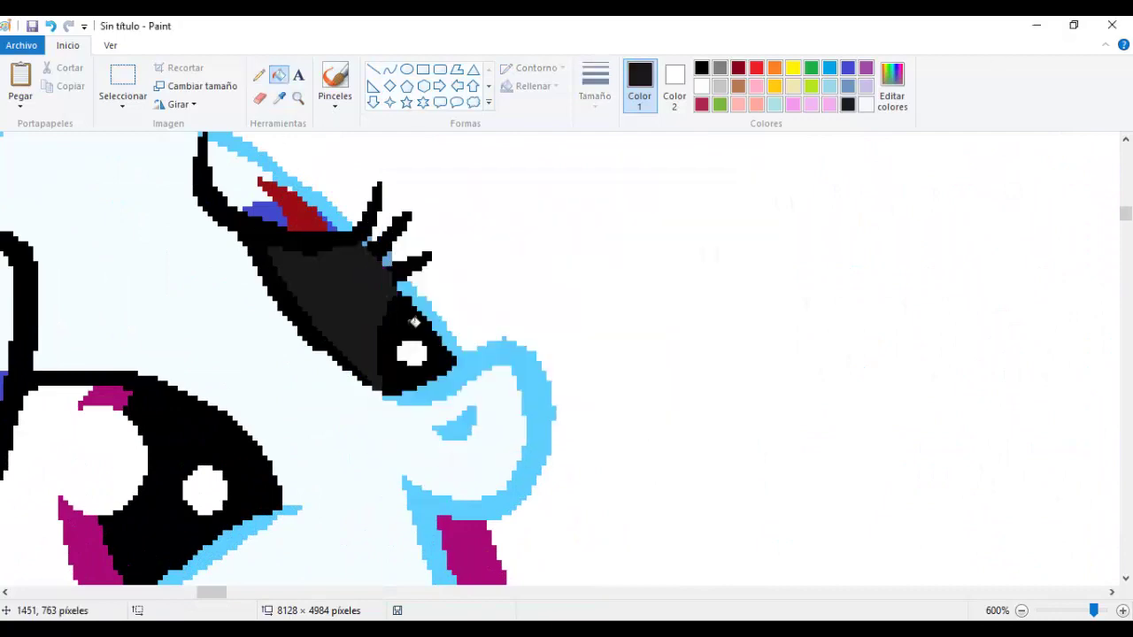
Select the green eye in the reference picture and place a copy beside the pale pony's head
{"action": "scroll", "coordinate": [349, 523], "scroll_direction": "down", "scroll_amount": 3, "text": "ctrl"}
{"action": "scroll", "coordinate": [349, 523], "scroll_direction": "left", "scroll_amount": 3}
{"action": "left_click", "coordinate": [122, 84]}
{"action": "left_click_drag", "start_coordinate": [158, 197], "coordinate": [268, 327]}
{"action": "scroll", "coordinate": [251, 190], "scroll_direction": "up", "scroll_amount": 1, "text": "ctrl"}
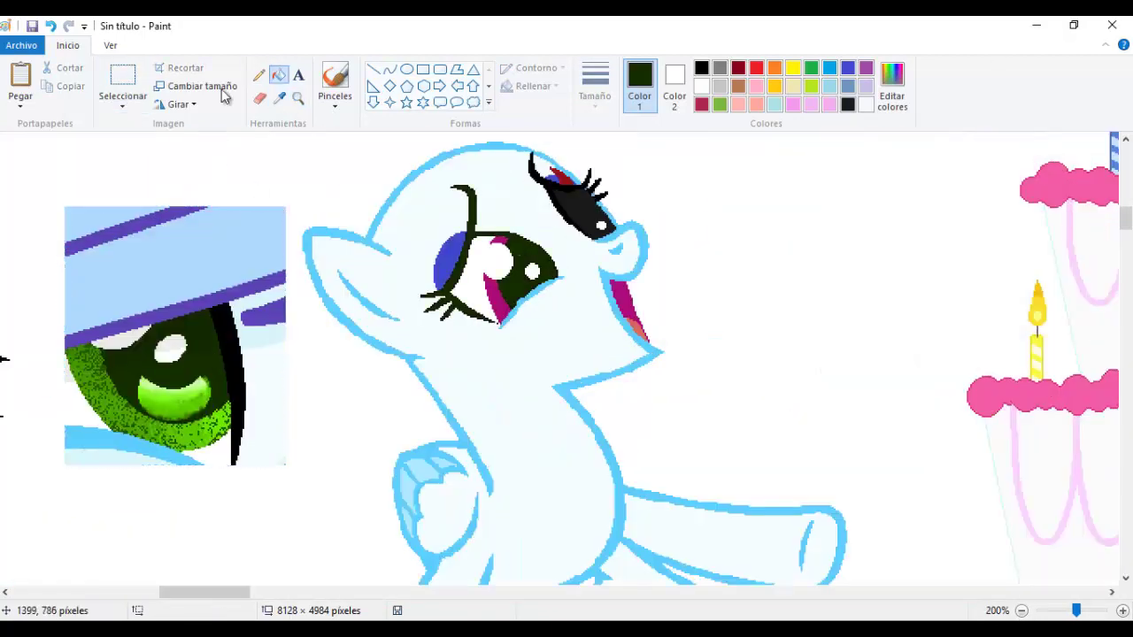
Recolour the pale pony's near iris dark green like the reference eye and shade its lower part in progressively lighter greens
{"action": "left_click", "coordinate": [279, 97]}
{"action": "left_click", "coordinate": [222, 425]}
{"action": "left_click", "coordinate": [893, 88]}
{"action": "left_click", "coordinate": [412, 437]}
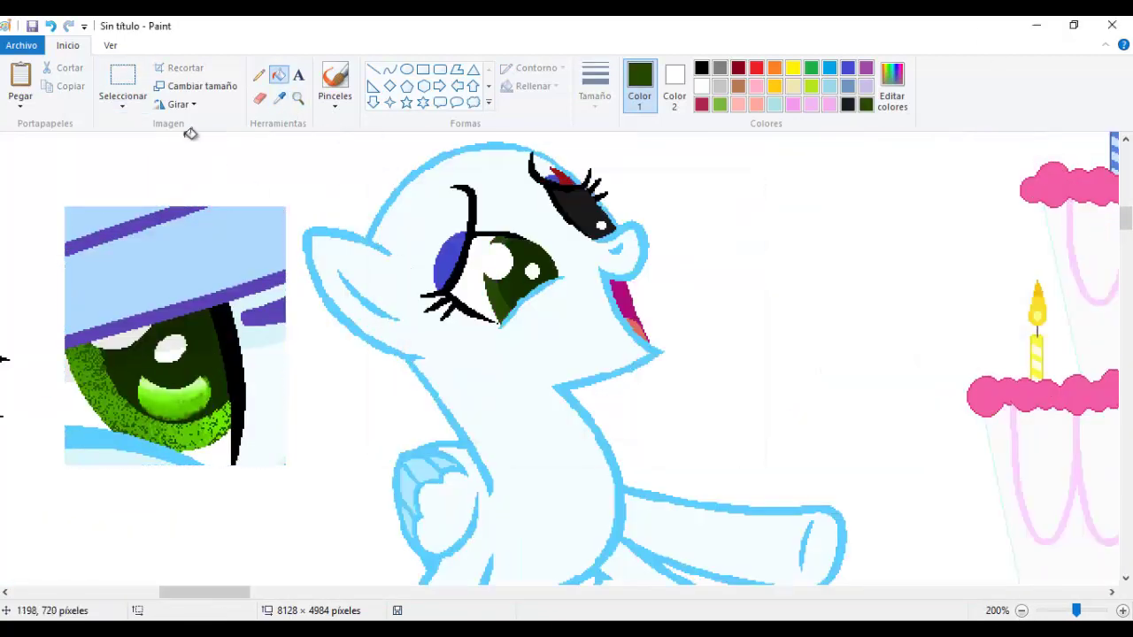
{"action": "scroll", "coordinate": [393, 265], "scroll_direction": "up", "scroll_amount": 2, "text": "ctrl"}
{"action": "left_click", "coordinate": [674, 89]}
{"action": "left_click", "coordinate": [892, 88]}
{"action": "left_click", "coordinate": [412, 438]}
{"action": "left_click", "coordinate": [892, 88]}
{"action": "left_click", "coordinate": [734, 359]}
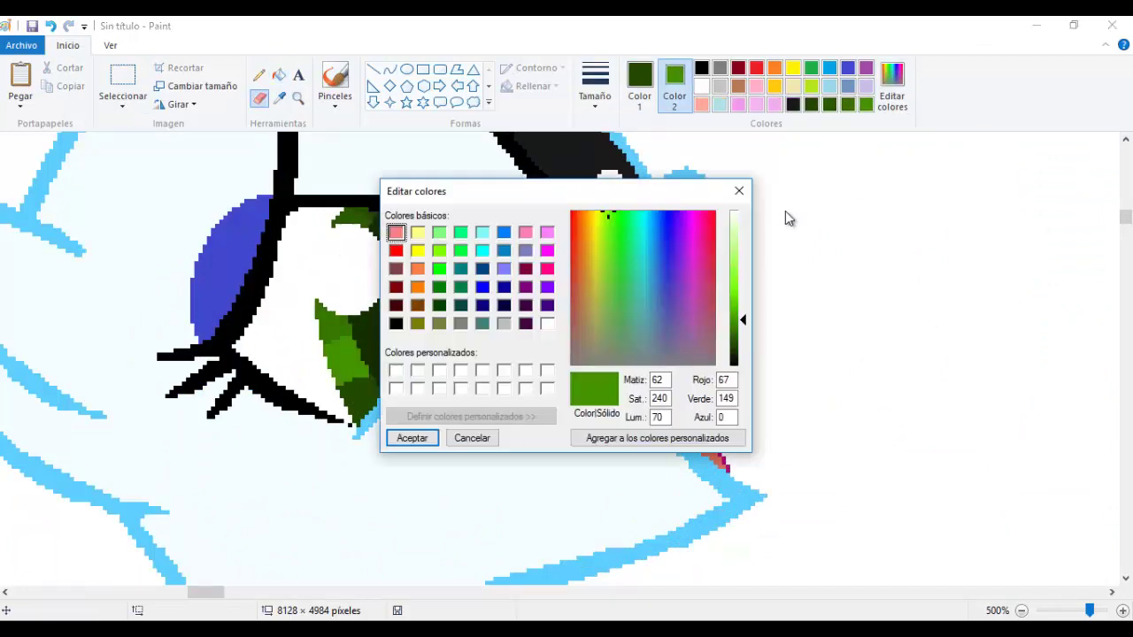
{"action": "left_click", "coordinate": [411, 438]}
Airbrush dark grey shading over the pale pony's far eye while preserving its lashes, outline and white highlight
{"action": "left_click_drag", "start_coordinate": [1125, 217], "coordinate": [1125, 210]}
{"action": "left_click", "coordinate": [122, 84]}
{"action": "left_click_drag", "start_coordinate": [360, 235], "coordinate": [743, 574]}
{"action": "left_click", "coordinate": [640, 84]}
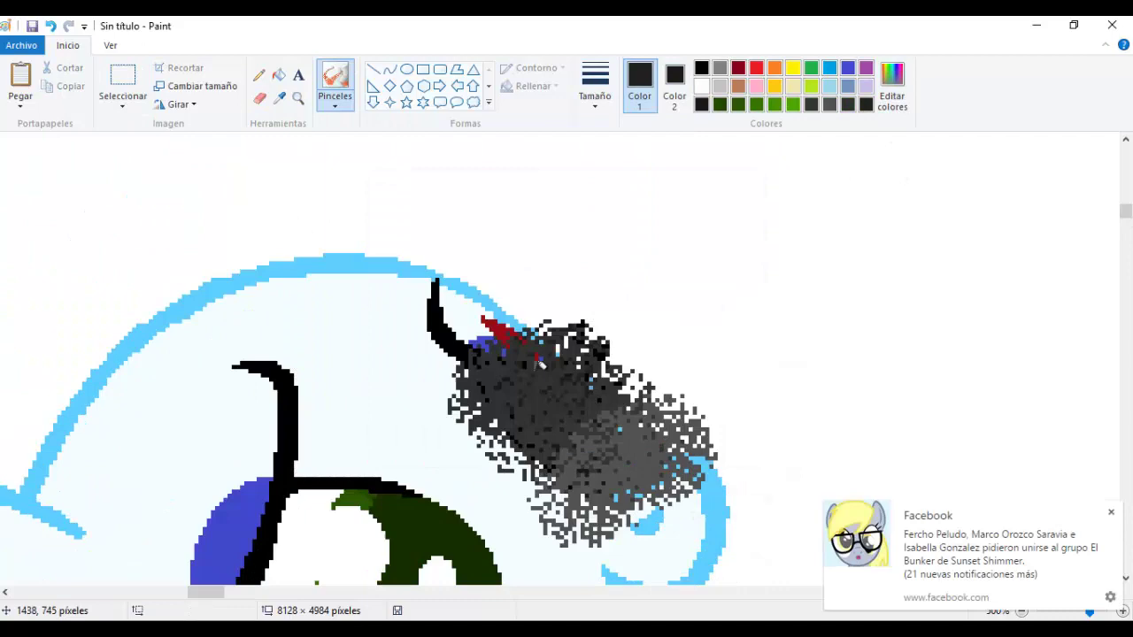
{"action": "left_click", "coordinate": [122, 84]}
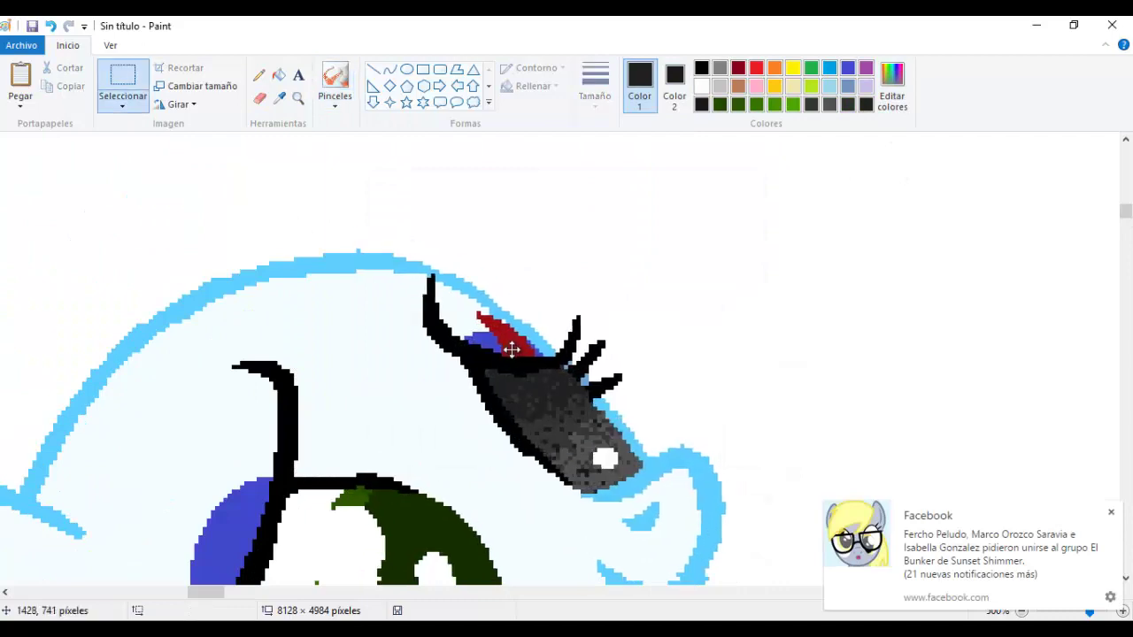
Remove the copied green reference eye from beside the pale pony's head
{"action": "scroll", "coordinate": [541, 363], "scroll_direction": "down", "scroll_amount": 4, "text": "ctrl"}
{"action": "scroll", "coordinate": [443, 354], "scroll_direction": "left", "scroll_amount": 5}
{"action": "right_click", "coordinate": [440, 307]}
Draw a dripping purple marking on the pale pony's ear with the Pencil, using the reference's purple, and fill it in
{"action": "scroll", "coordinate": [475, 418], "scroll_direction": "down", "scroll_amount": 2, "text": "ctrl"}
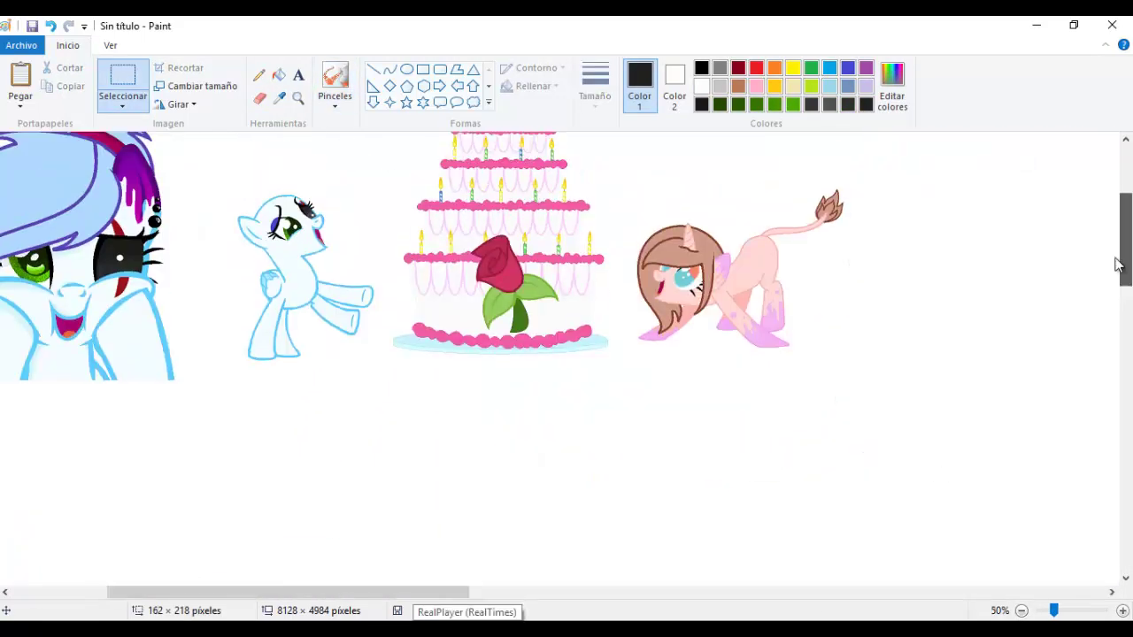
{"action": "scroll", "coordinate": [253, 445], "scroll_direction": "up", "scroll_amount": 3, "text": "ctrl"}
{"action": "left_click", "coordinate": [280, 97]}
{"action": "left_click", "coordinate": [328, 230]}
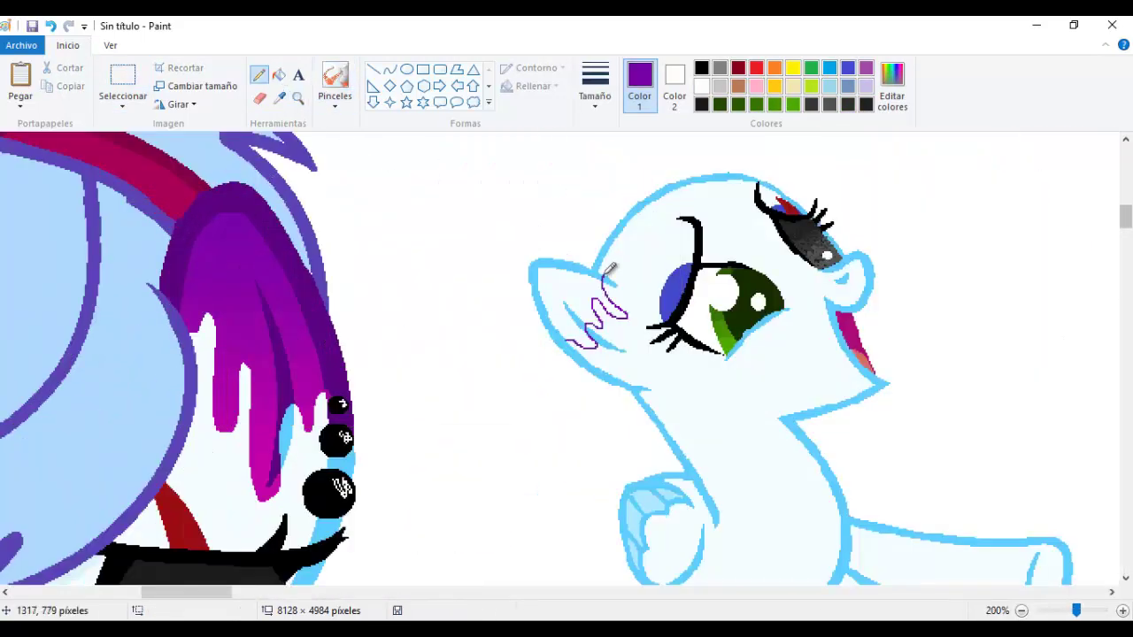
{"action": "left_click", "coordinate": [50, 26]}
{"action": "left_click", "coordinate": [261, 74]}
{"action": "left_click_drag", "start_coordinate": [543, 301], "coordinate": [551, 337]}
{"action": "left_click", "coordinate": [279, 74]}
{"action": "left_click", "coordinate": [544, 271]}
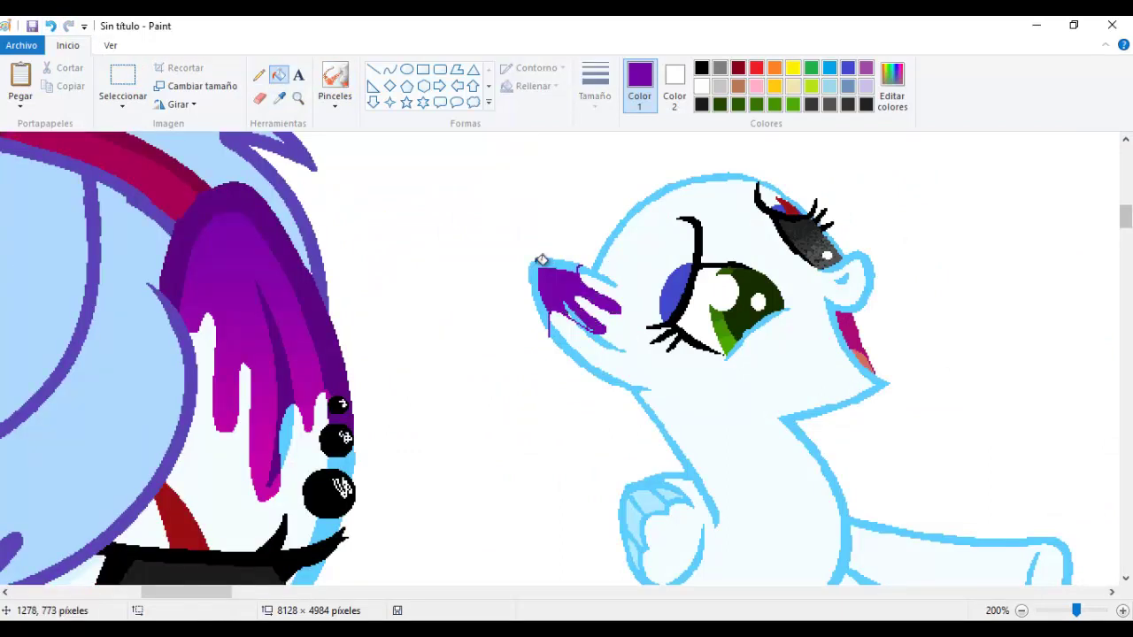
Darken the purple ear marking's outer edge and shade its drips in gradually lighter purples
{"action": "left_click", "coordinate": [279, 97]}
{"action": "left_click", "coordinate": [575, 296]}
{"action": "left_click", "coordinate": [595, 326]}
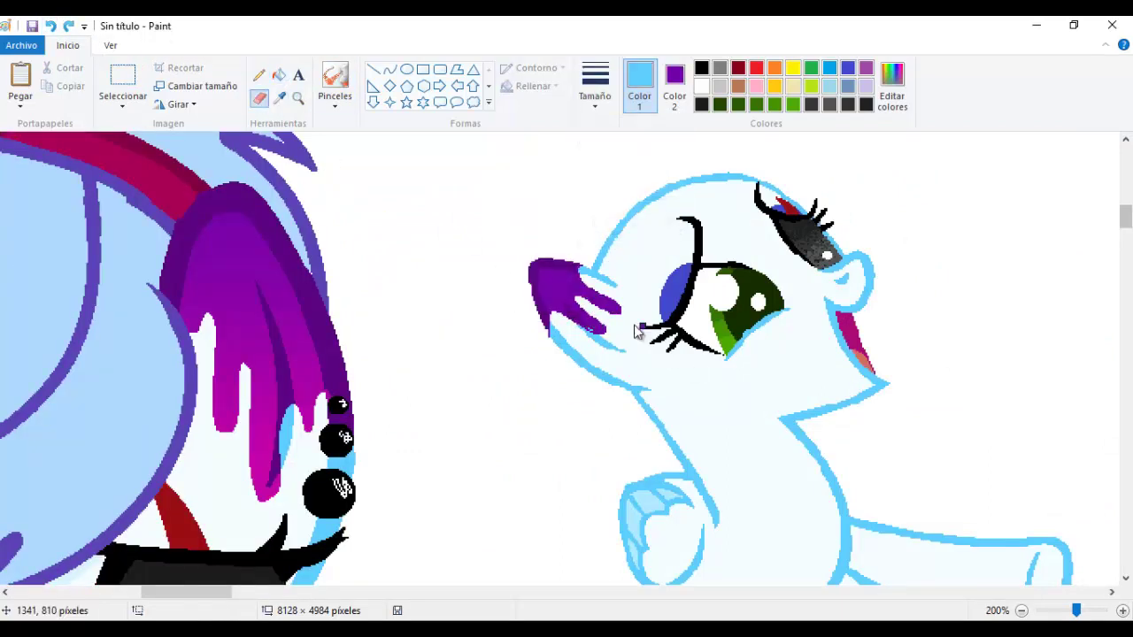
{"action": "left_click", "coordinate": [674, 89]}
{"action": "left_click", "coordinate": [893, 89]}
{"action": "left_click", "coordinate": [413, 434]}
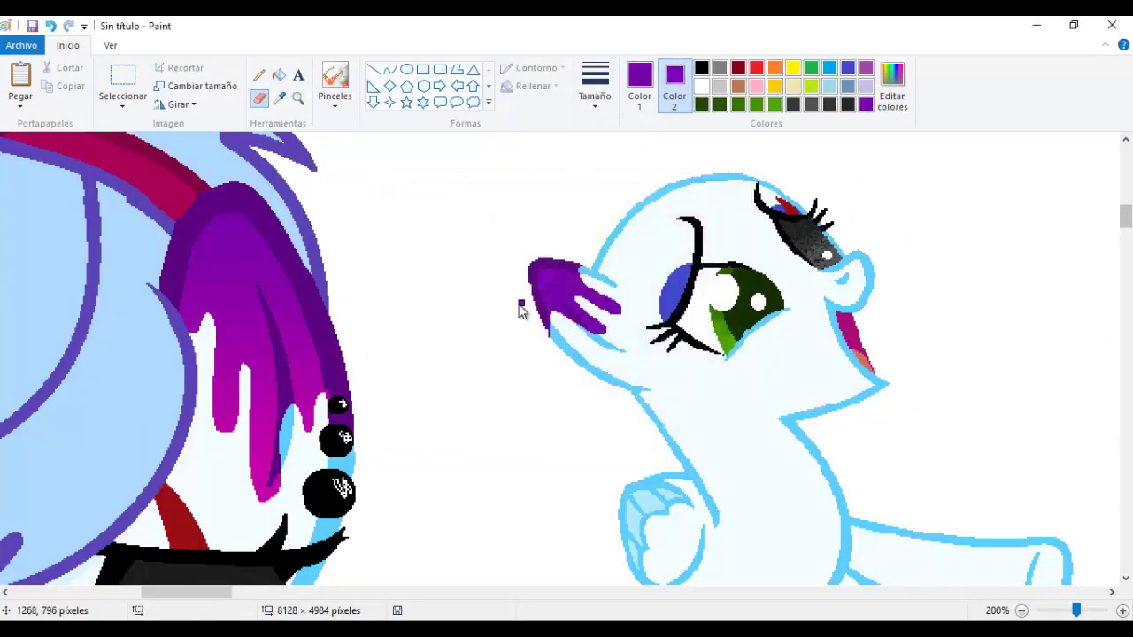
{"action": "left_click", "coordinate": [892, 89]}
{"action": "left_click", "coordinate": [413, 435]}
{"action": "left_click", "coordinate": [892, 89]}
{"action": "left_click", "coordinate": [412, 434]}
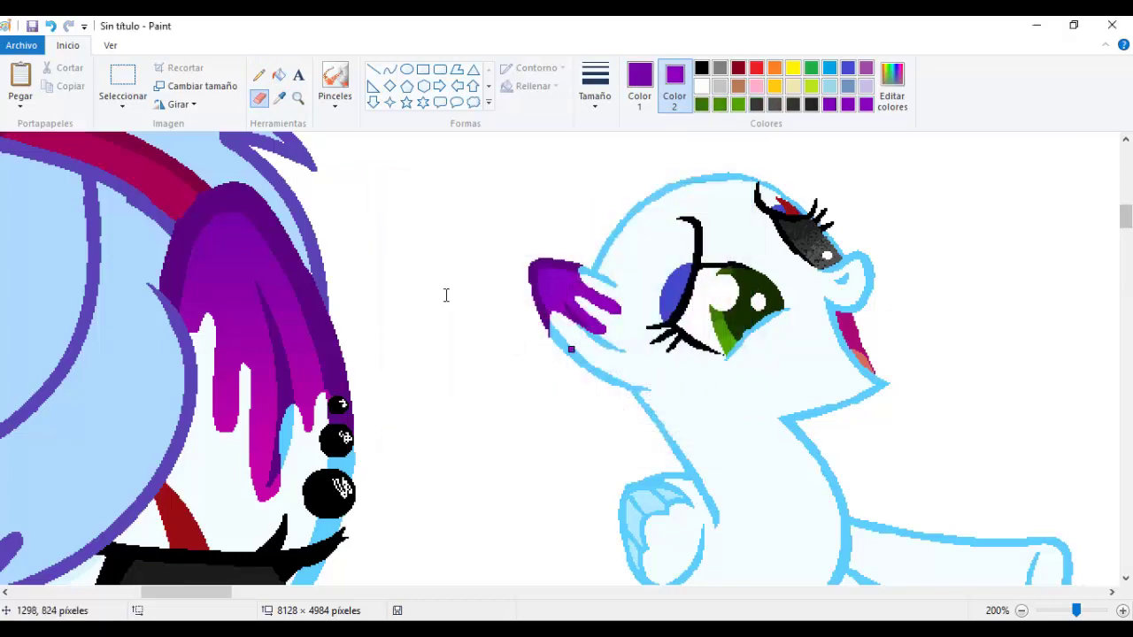
Draw three solid black round studs of increasing size along the ear's lower edge and add white highlights
{"action": "left_click", "coordinate": [639, 88]}
{"action": "left_click", "coordinate": [701, 68]}
{"action": "left_click", "coordinate": [674, 88]}
{"action": "left_click", "coordinate": [701, 69]}
{"action": "left_click", "coordinate": [407, 69]}
{"action": "left_click_drag", "start_coordinate": [556, 329], "coordinate": [589, 360]}
{"action": "scroll", "coordinate": [540, 315], "scroll_direction": "up", "scroll_amount": 2}
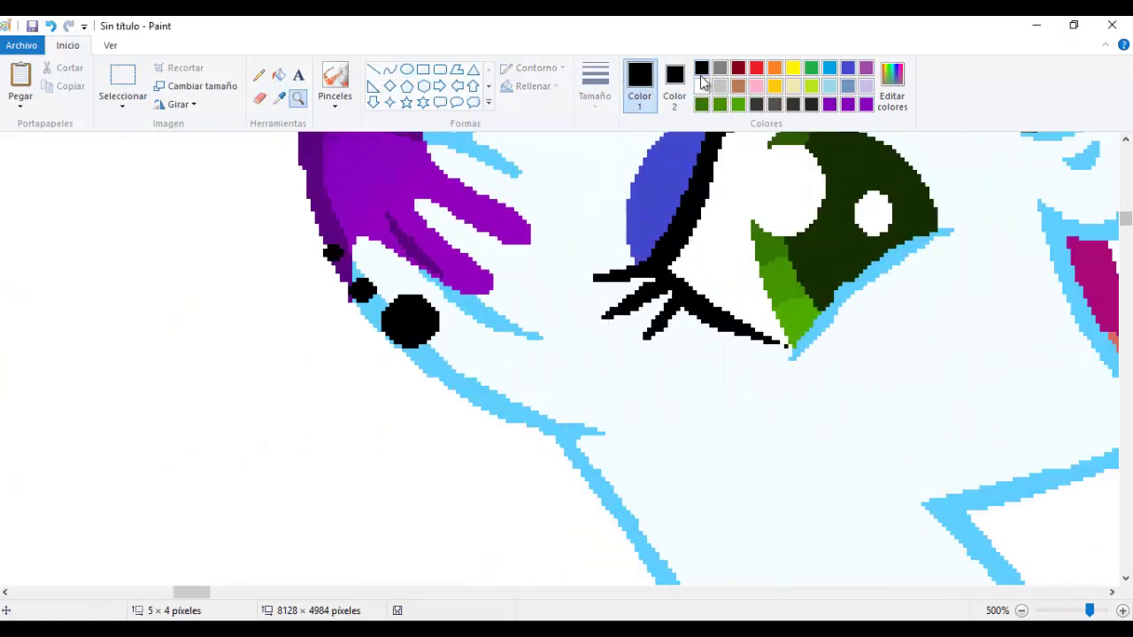
{"action": "left_click", "coordinate": [258, 75]}
{"action": "left_click", "coordinate": [701, 86]}
{"action": "scroll", "coordinate": [566, 354], "scroll_direction": "down", "scroll_amount": 3}
Recolour the pale pony's folded wing with white feathers outlined in light grey and cyan upper feathers outlined in turquoise
{"action": "mouse_move", "coordinate": [1125, 266]}
{"action": "left_mouse_down"}
{"action": "mouse_move", "coordinate": [1125, 246]}
{"action": "mouse_move", "coordinate": [1124, 256]}
{"action": "left_mouse_up"}
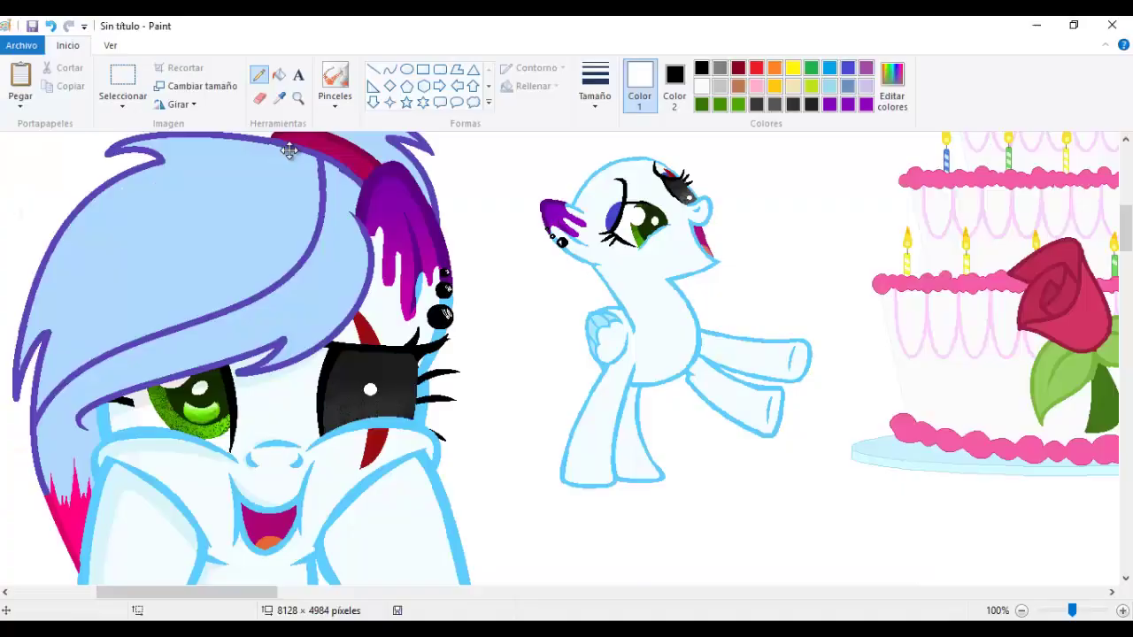
{"action": "key", "text": "ctrl+v"}
{"action": "right_click", "coordinate": [354, 419]}
{"action": "scroll", "coordinate": [354, 420], "scroll_direction": "up", "scroll_amount": 2}
{"action": "key", "text": "Delete"}
{"action": "scroll", "coordinate": [409, 229], "scroll_direction": "up", "scroll_amount": 1}
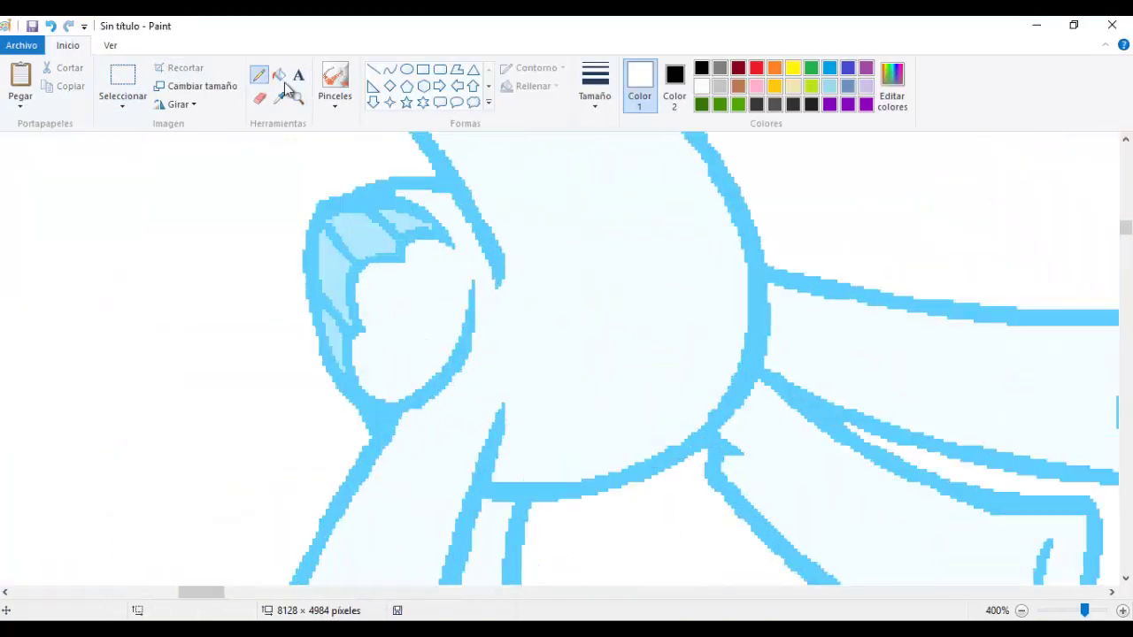
{"action": "scroll", "coordinate": [409, 228], "scroll_direction": "down", "scroll_amount": 3}
{"action": "scroll", "coordinate": [409, 228], "scroll_direction": "up", "scroll_amount": 3}
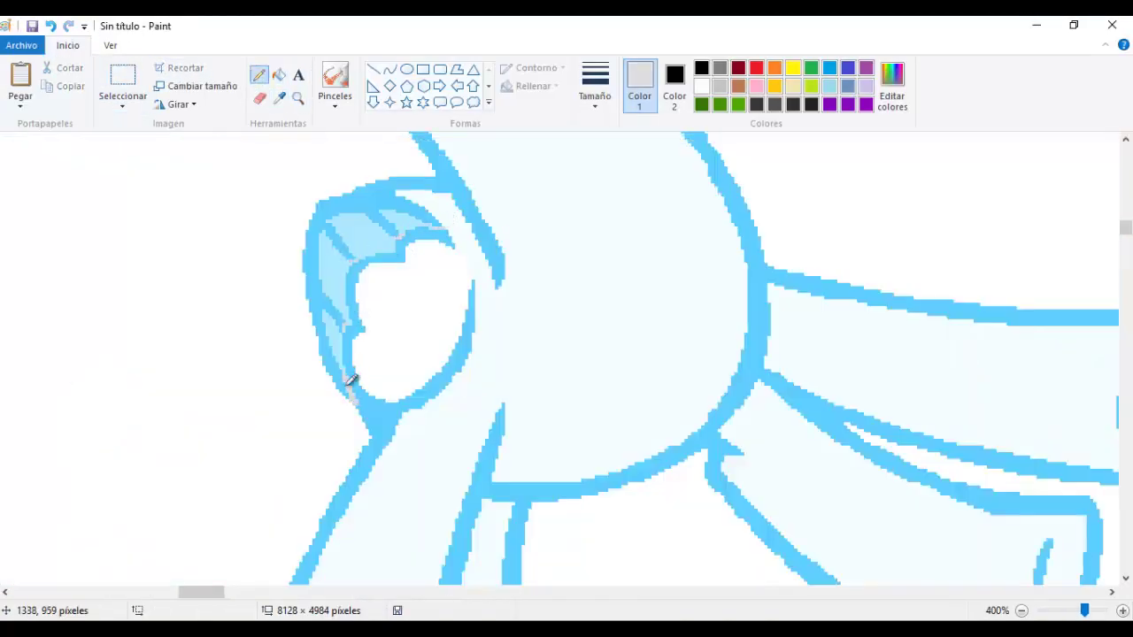
{"action": "left_click", "coordinate": [388, 318]}
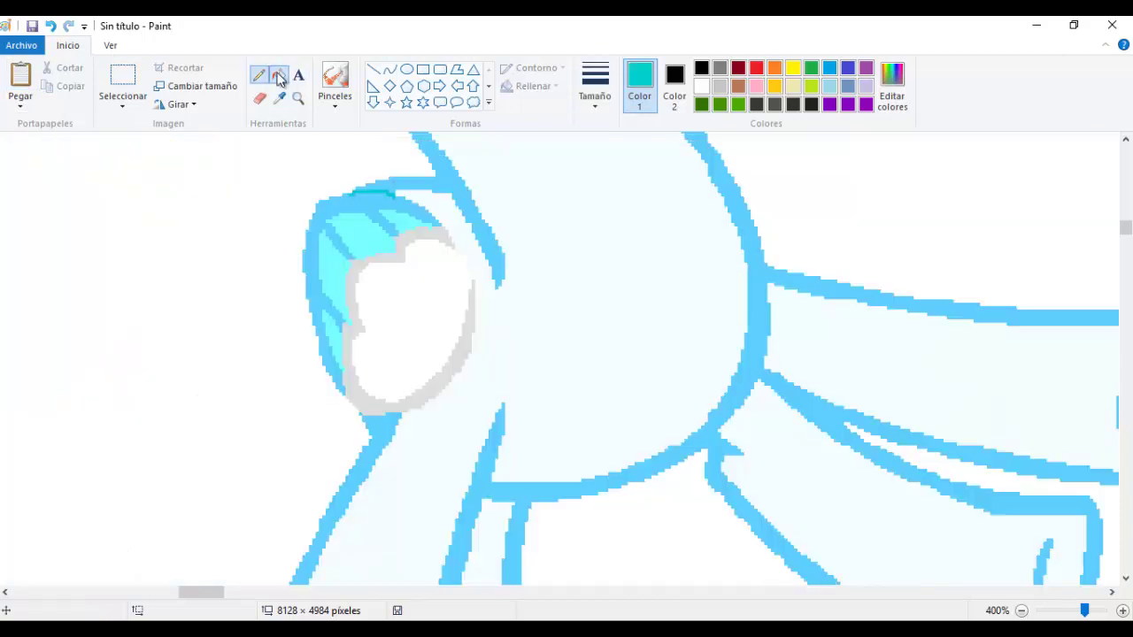
{"action": "scroll", "coordinate": [567, 354], "scroll_direction": "down", "scroll_amount": 2}
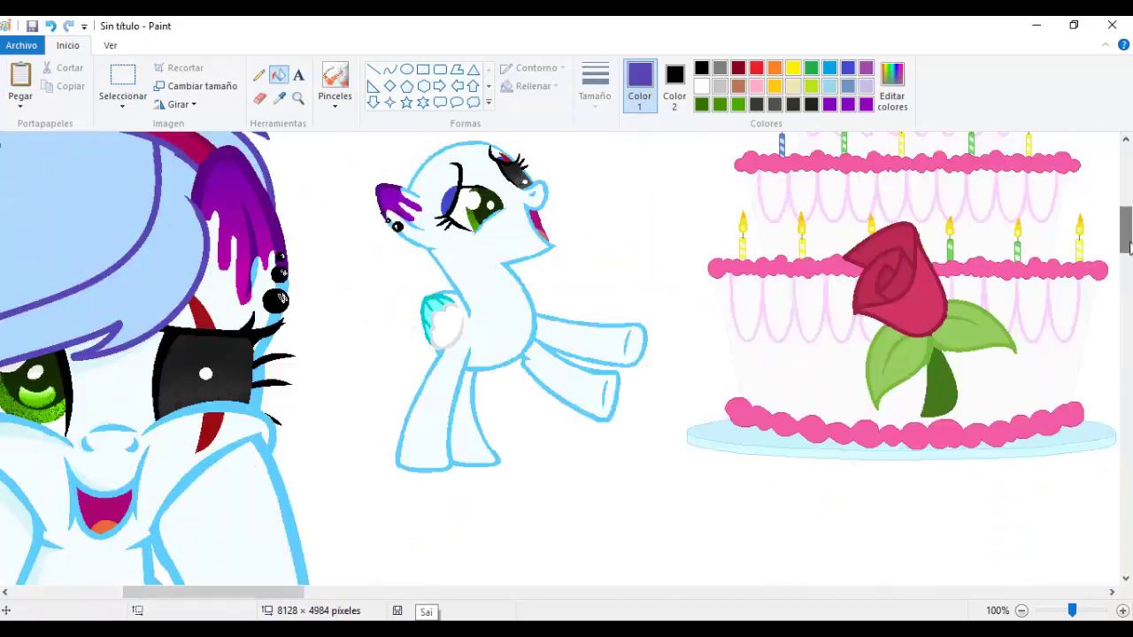
Try to outline the pale pony's fringe and spiky upper hair in the reference's indigo with thick curves
{"action": "scroll", "coordinate": [864, 299], "scroll_direction": "down", "scroll_amount": 1}
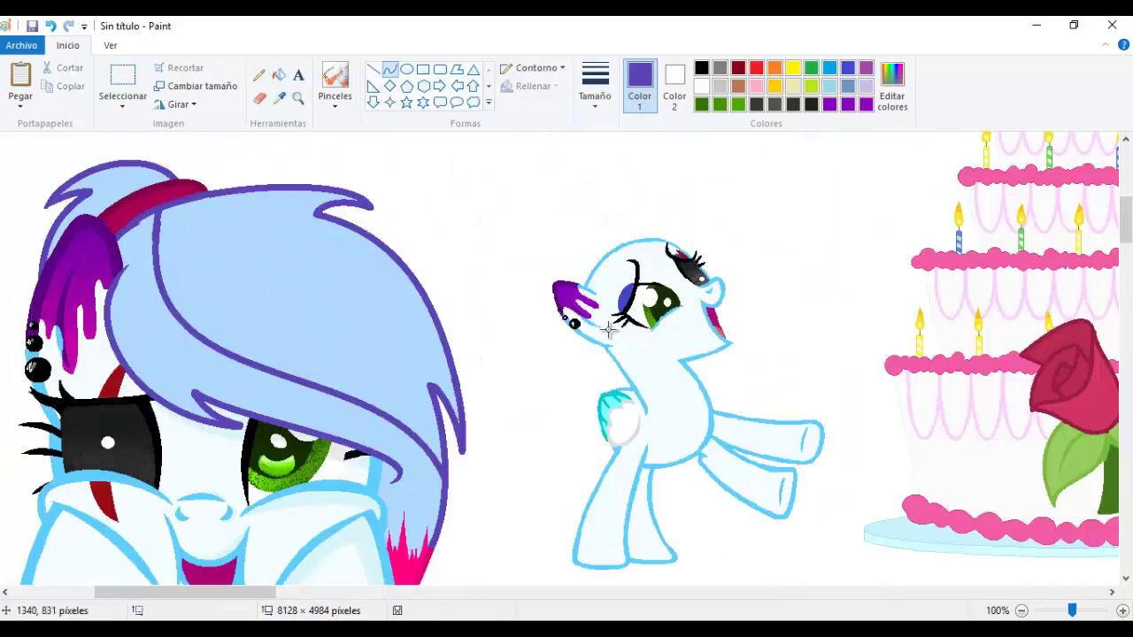
{"action": "left_click", "coordinate": [595, 96]}
{"action": "left_click", "coordinate": [630, 195]}
{"action": "left_click_drag", "start_coordinate": [581, 338], "coordinate": [674, 284]}
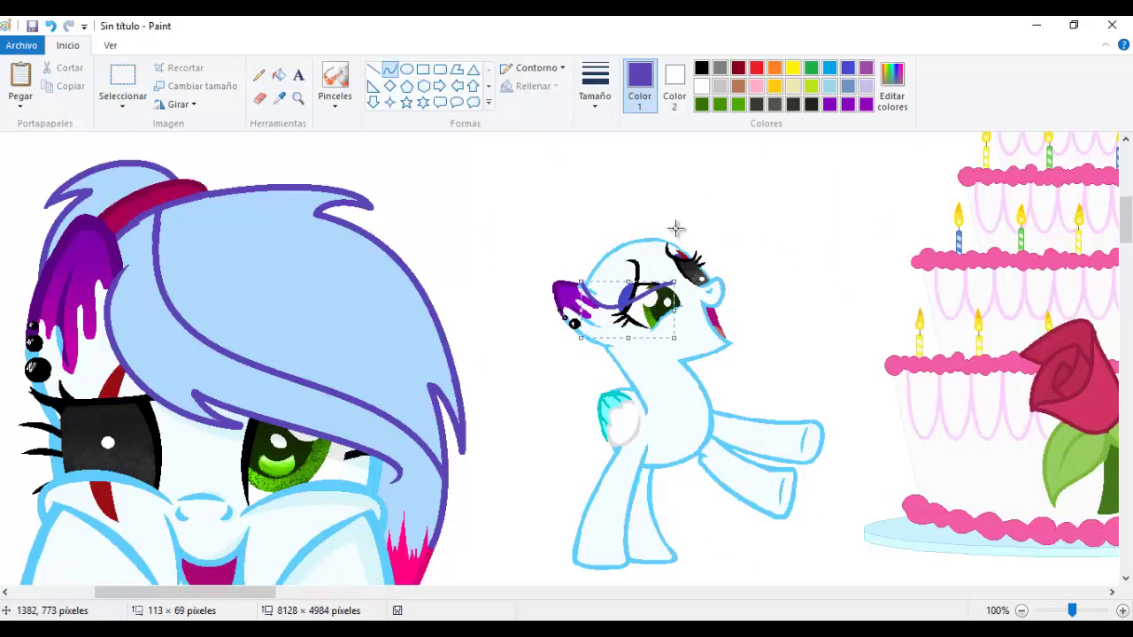
{"action": "left_click_drag", "start_coordinate": [738, 249], "coordinate": [719, 260]}
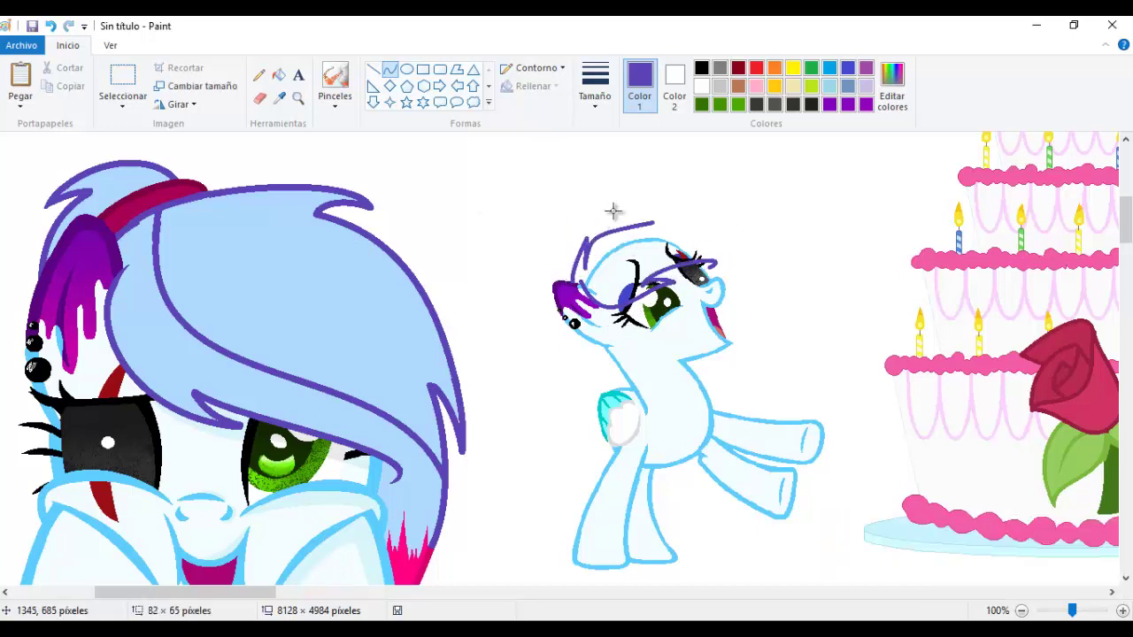
{"action": "left_click_drag", "start_coordinate": [613, 210], "coordinate": [619, 195]}
{"action": "key", "text": "ctrl+z"}
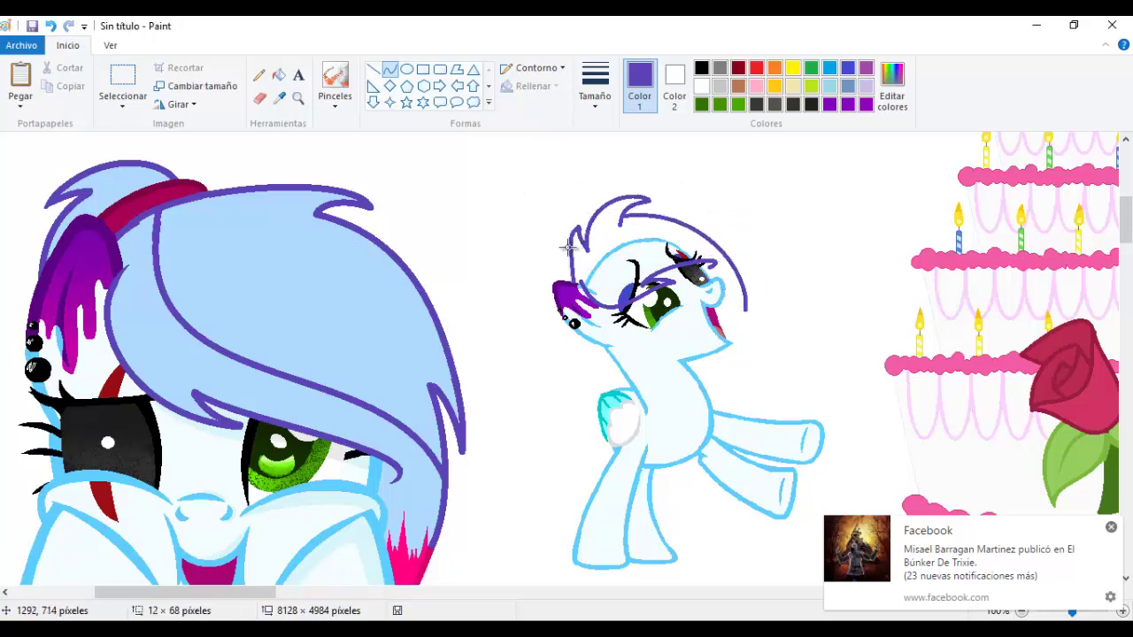
{"action": "left_click", "coordinate": [50, 27]}
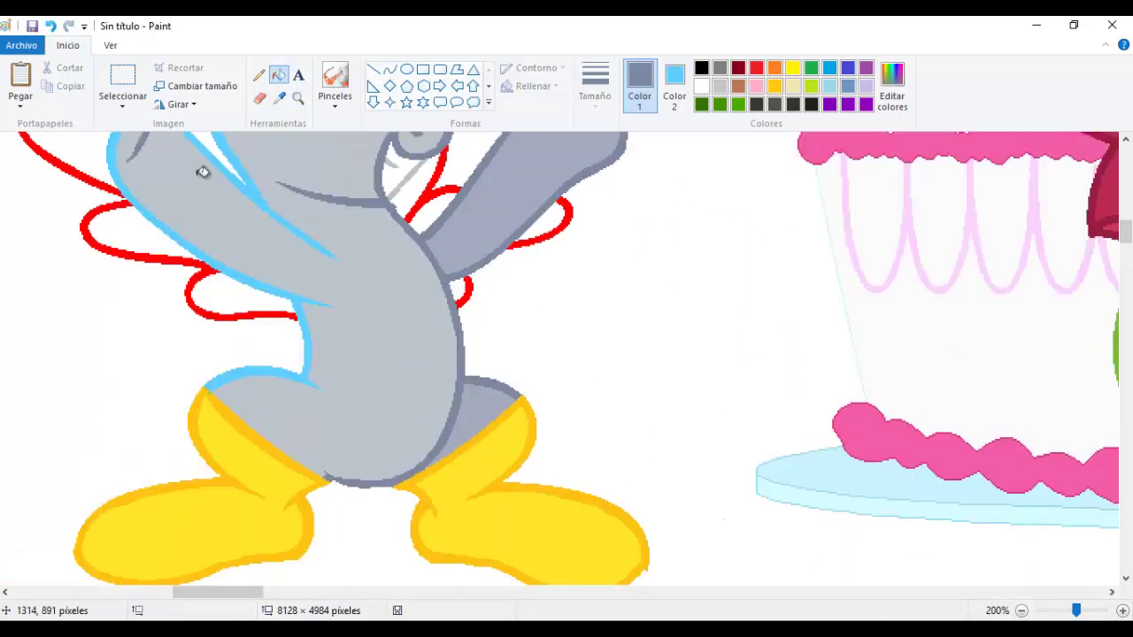
Recolour the grey arms-raised pony's outlines bright blue and fill its body with the reference's pale blues
{"action": "left_click", "coordinate": [151, 220]}
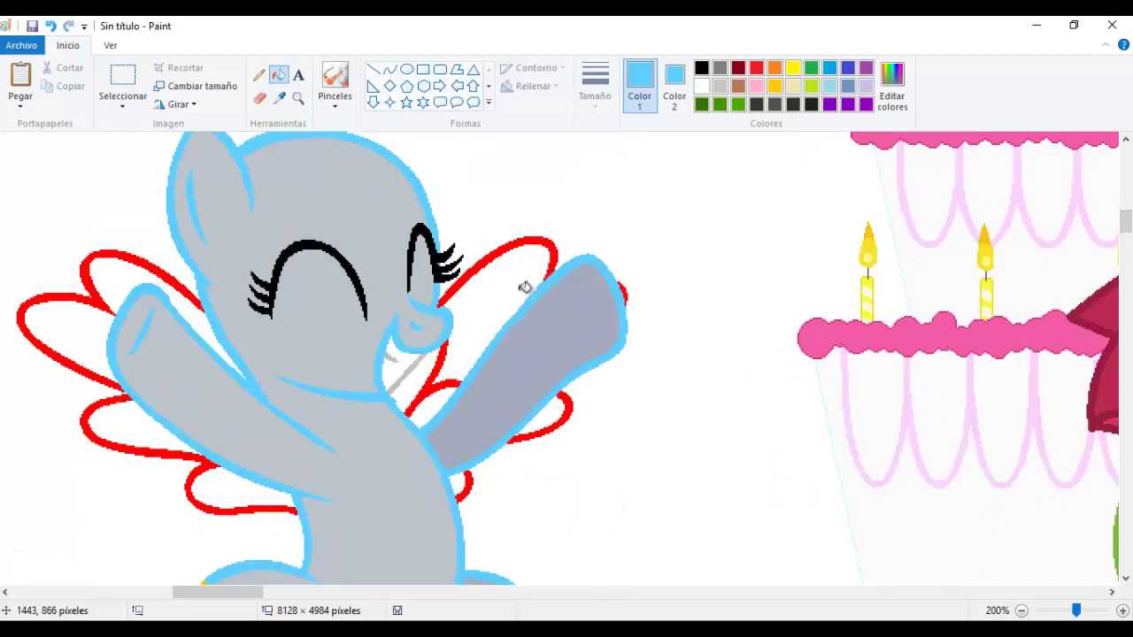
{"action": "left_click_drag", "start_coordinate": [208, 592], "coordinate": [261, 600]}
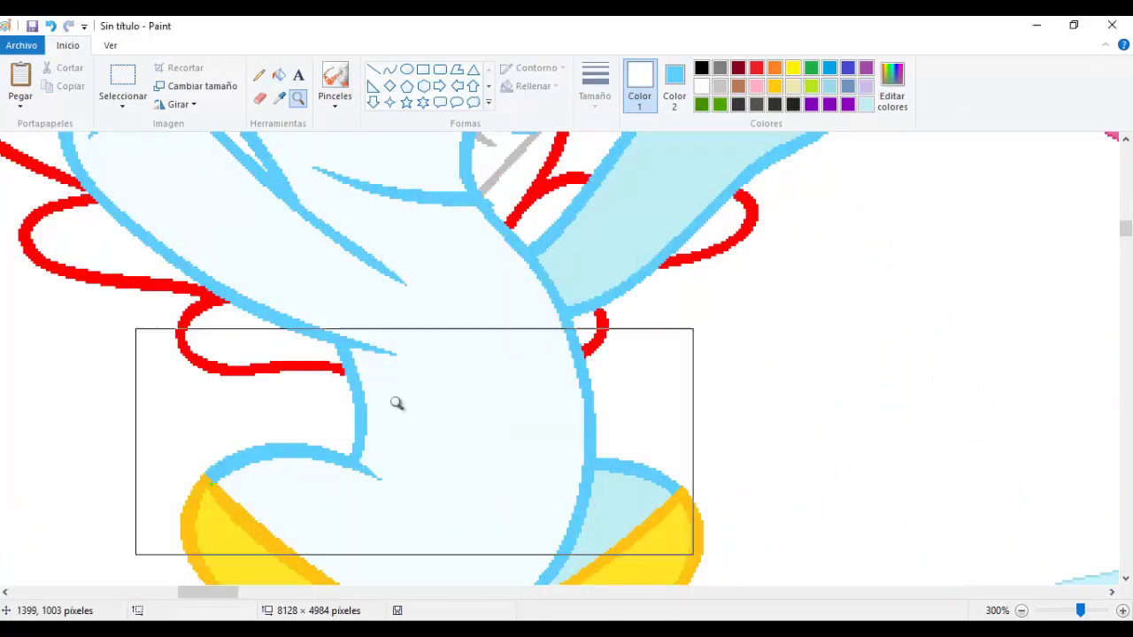
Colour the arms-raised pony's spread wings with white lower, cyan middle and blue upper feathers, matching the reference wing
{"action": "left_click", "coordinate": [331, 306]}
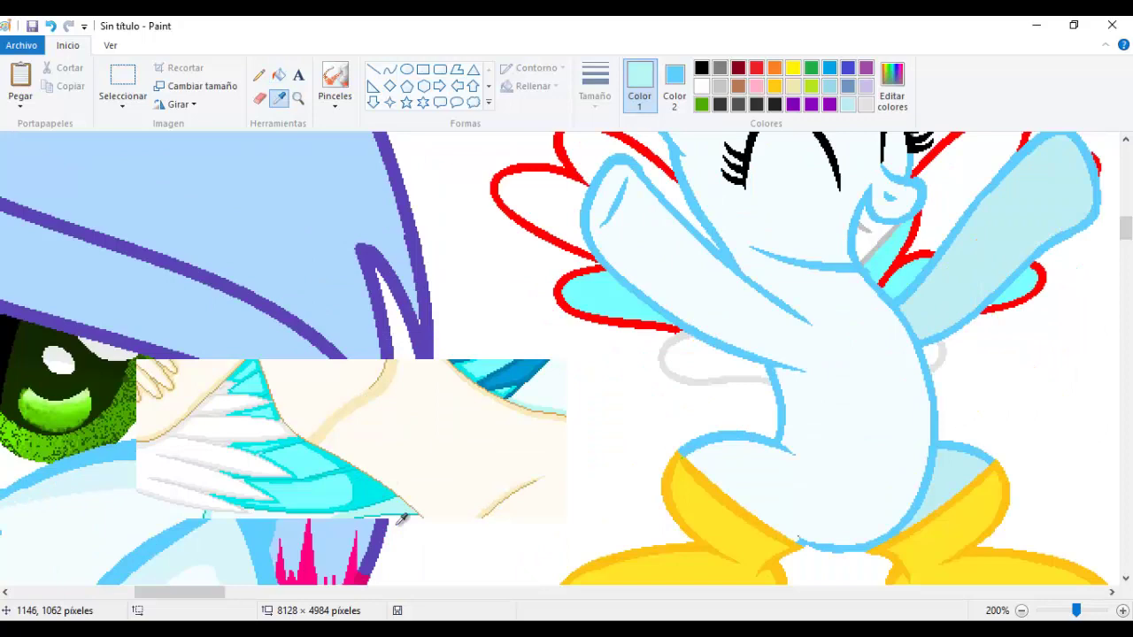
{"action": "left_click", "coordinate": [402, 519]}
{"action": "left_click", "coordinate": [620, 324]}
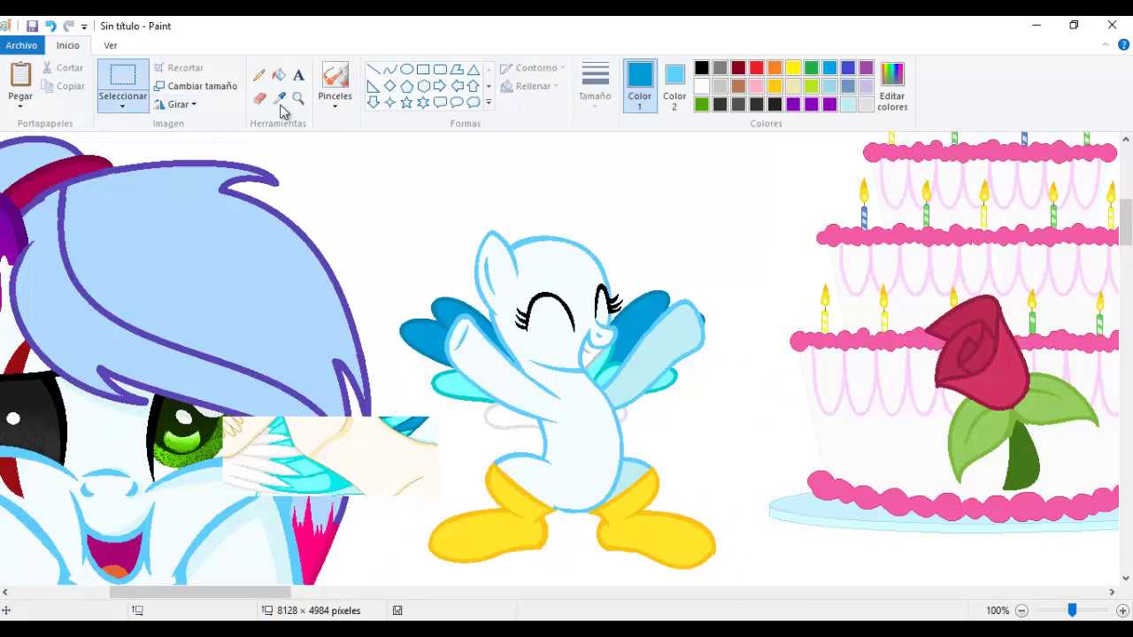
{"action": "right_click", "coordinate": [362, 425]}
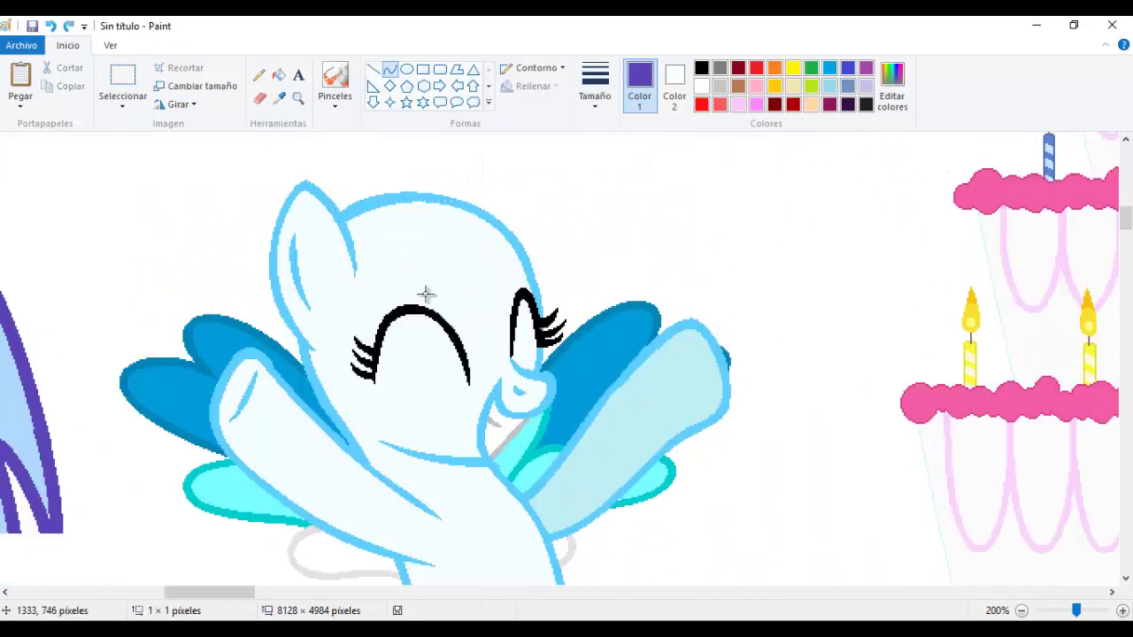
Draw the arms-raised pony's indigo fringe outline with curves from the ear across the forehead
{"action": "mouse_move", "coordinate": [472, 332]}
{"action": "left_mouse_down"}
{"action": "mouse_move", "coordinate": [306, 195]}
{"action": "mouse_move", "coordinate": [445, 246]}
{"action": "left_mouse_up"}
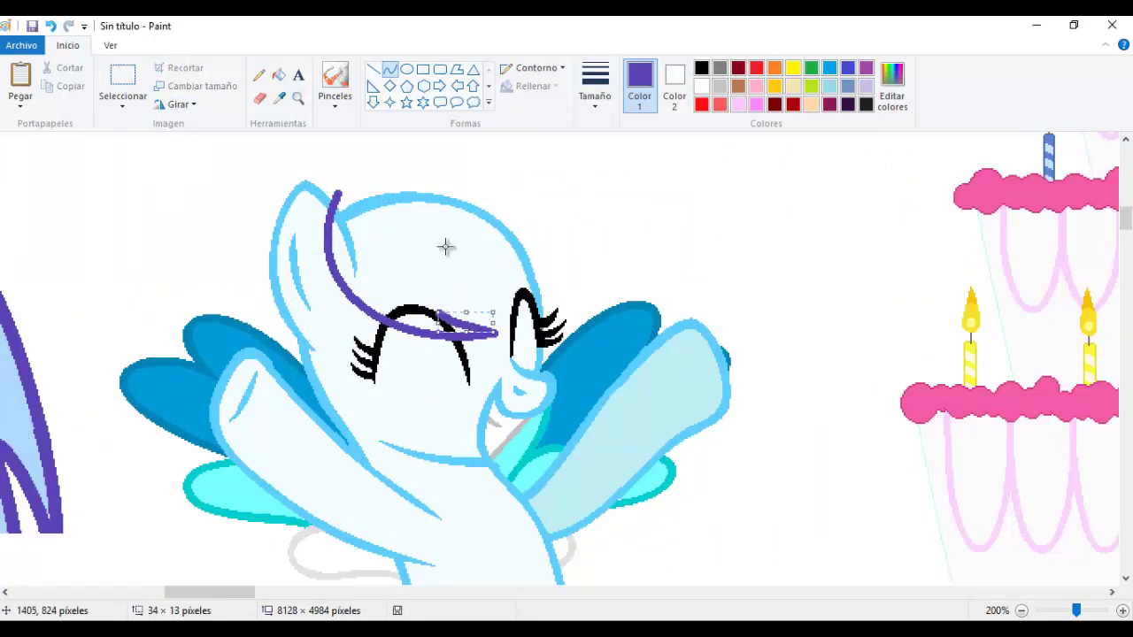
{"action": "left_click", "coordinate": [51, 26]}
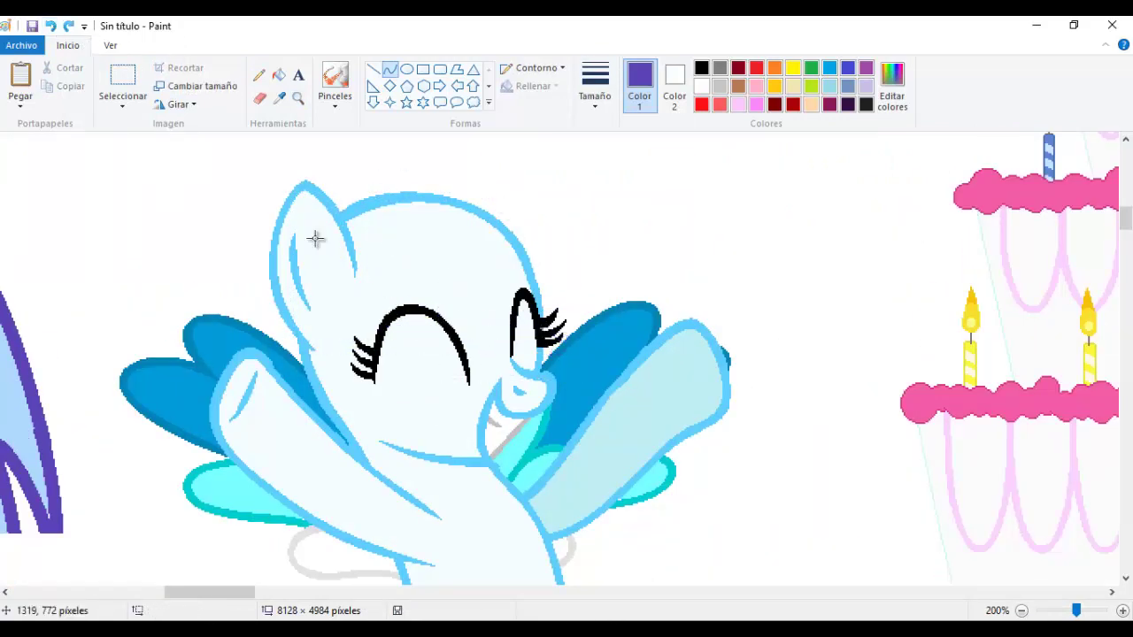
{"action": "left_click_drag", "start_coordinate": [339, 197], "coordinate": [481, 329]}
{"action": "key", "text": "ctrl+z"}
{"action": "left_click_drag", "start_coordinate": [354, 283], "coordinate": [461, 323]}
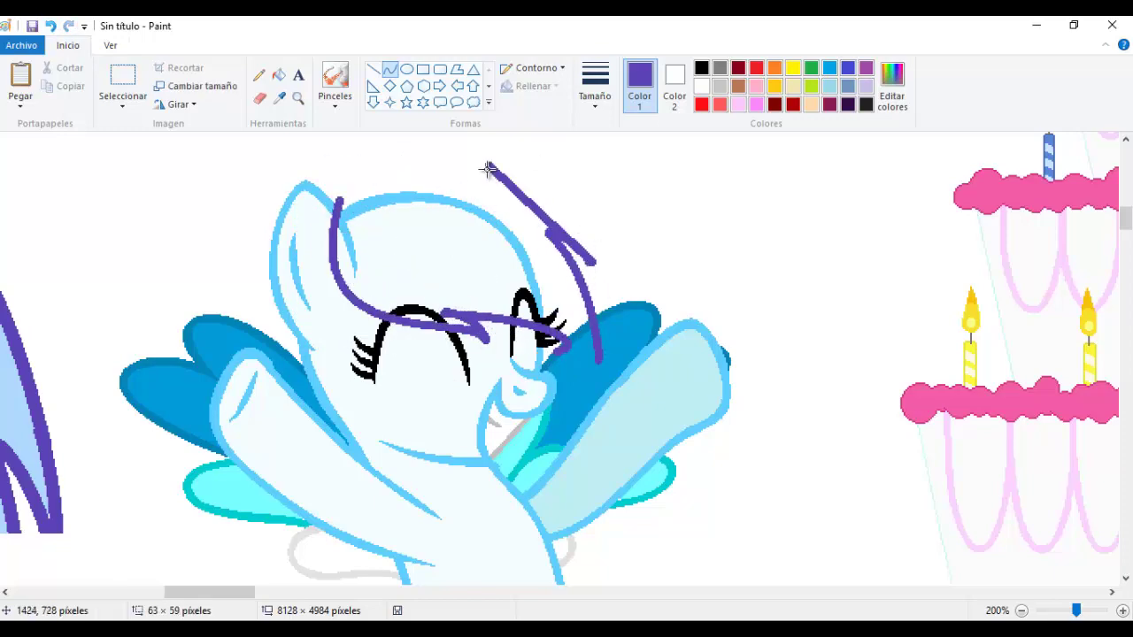
Outline the spiky top of the hair and its long side lock in indigo, ending in a point beside the body
{"action": "left_click_drag", "start_coordinate": [489, 168], "coordinate": [518, 167]}
{"action": "scroll", "coordinate": [1114, 215], "scroll_direction": "up", "scroll_amount": 1}
{"action": "left_click_drag", "start_coordinate": [1113, 215], "coordinate": [1113, 226]}
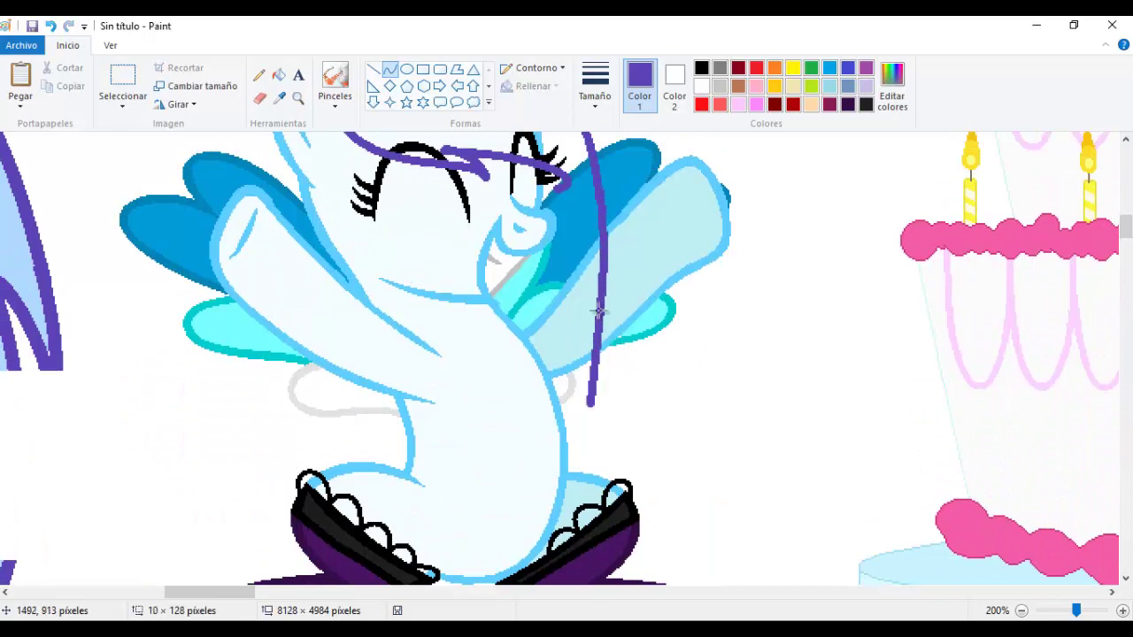
{"action": "left_click_drag", "start_coordinate": [598, 310], "coordinate": [539, 317]}
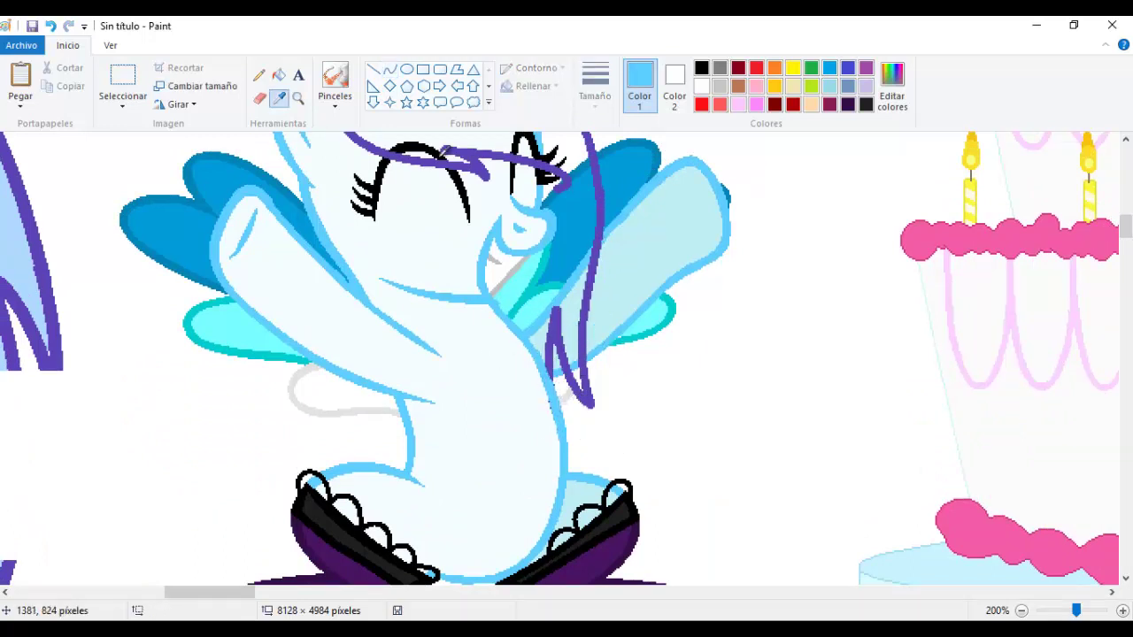
Fill the head area enclosed by the arms-raised pony's hair outline with white
{"action": "left_click_drag", "start_coordinate": [1125, 226], "coordinate": [1127, 220]}
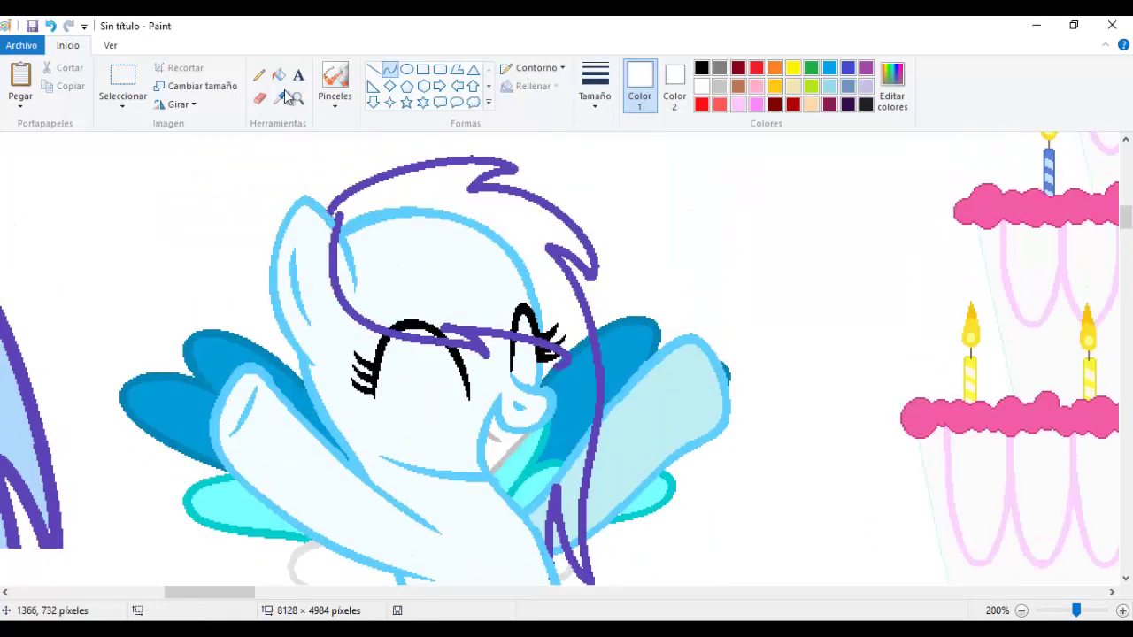
{"action": "left_click", "coordinate": [279, 75]}
{"action": "left_click", "coordinate": [378, 247]}
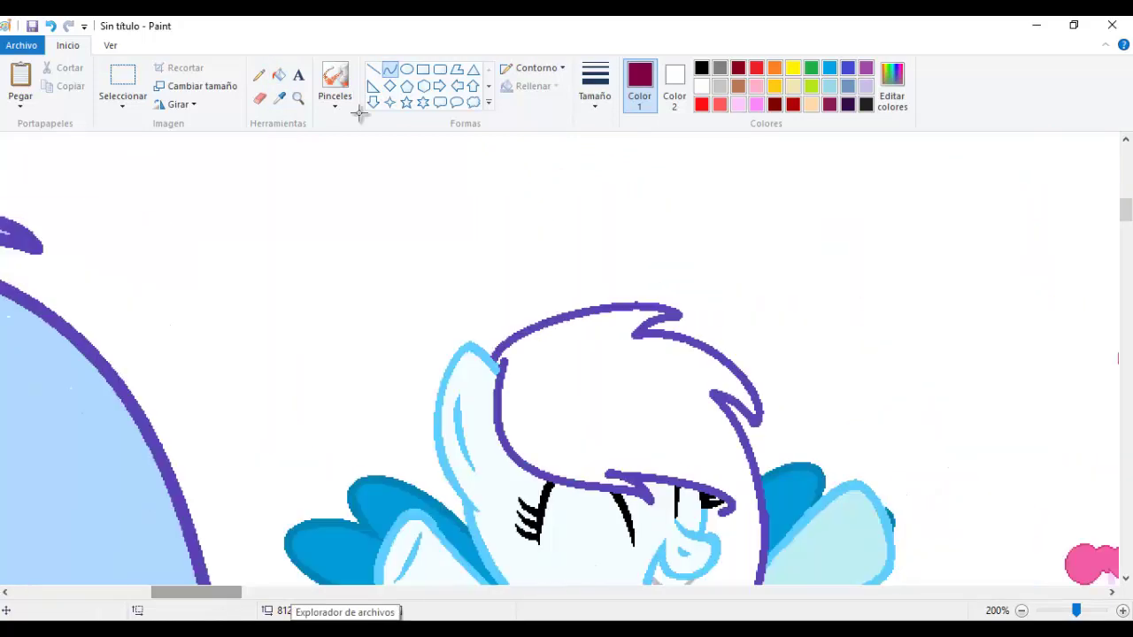
Draw the maroon hair tie above the arms-raised pony's ear, then outline its ponytail and the lock behind its neck in indigo
{"action": "left_click_drag", "start_coordinate": [478, 330], "coordinate": [506, 312]}
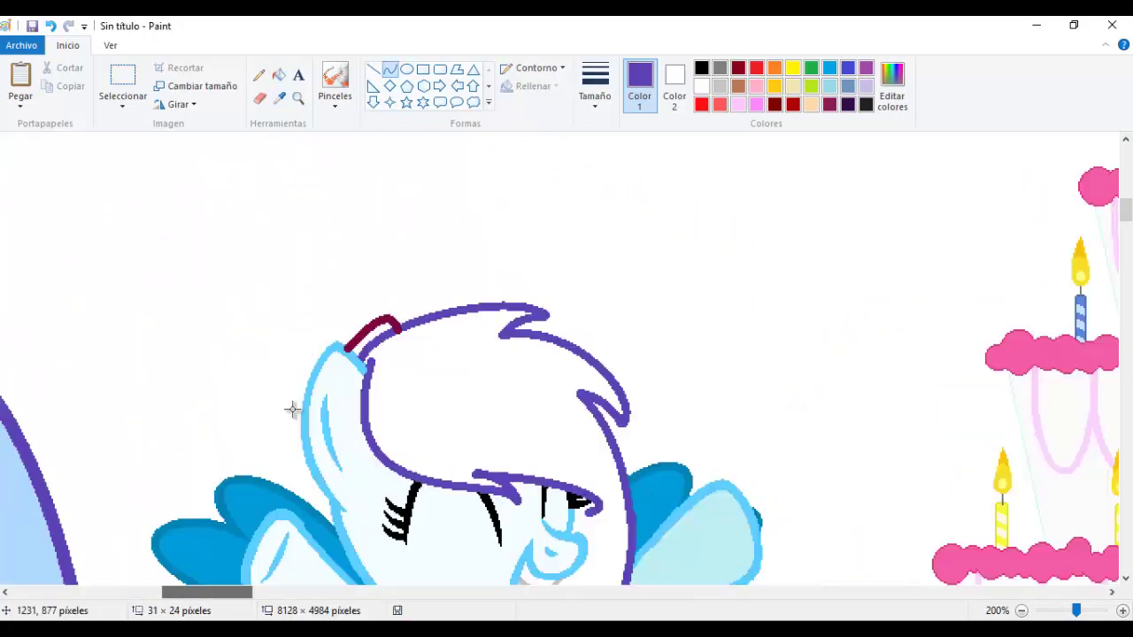
{"action": "left_click_drag", "start_coordinate": [283, 382], "coordinate": [392, 294]}
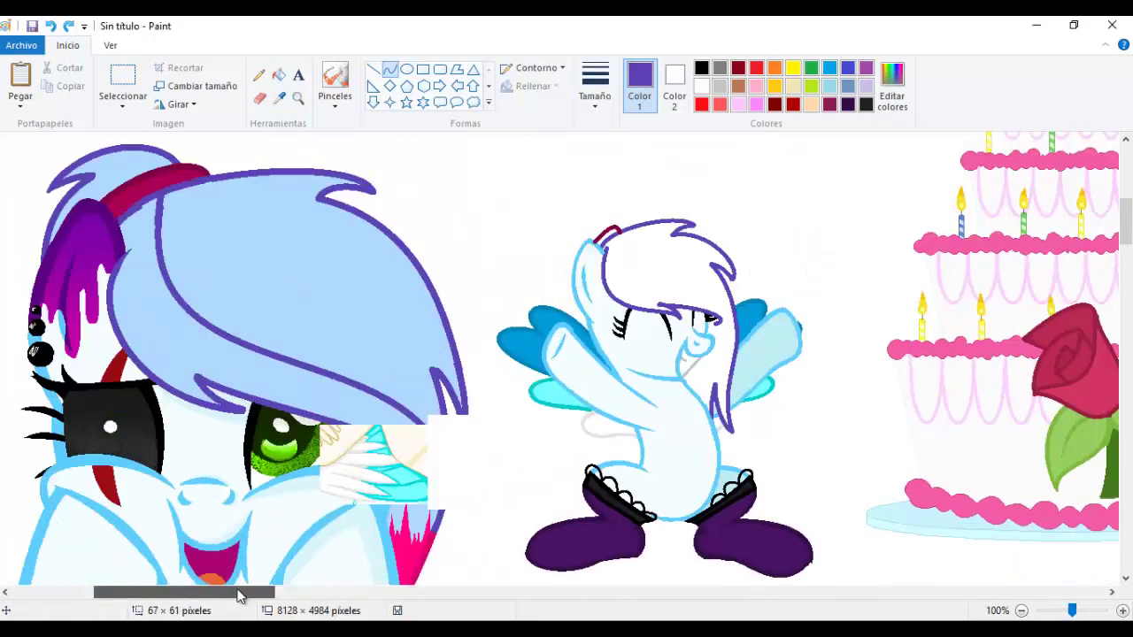
{"action": "left_click_drag", "start_coordinate": [237, 595], "coordinate": [240, 595]}
{"action": "left_click_drag", "start_coordinate": [554, 305], "coordinate": [602, 207]}
{"action": "left_click", "coordinate": [299, 98]}
{"action": "left_click", "coordinate": [505, 273]}
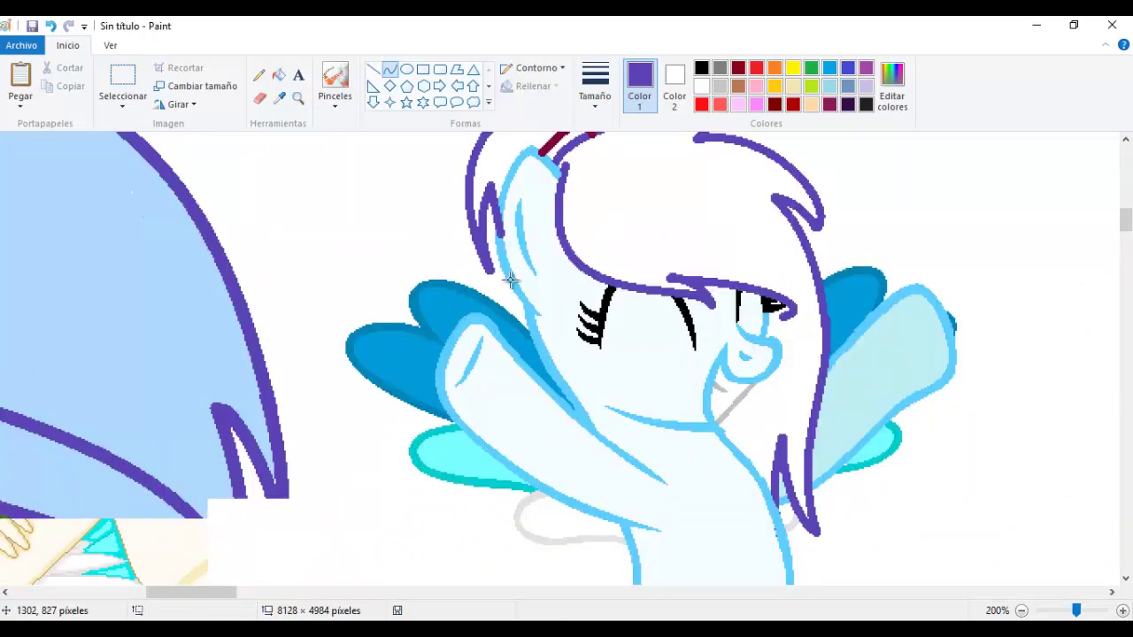
{"action": "left_click_drag", "start_coordinate": [546, 390], "coordinate": [565, 412]}
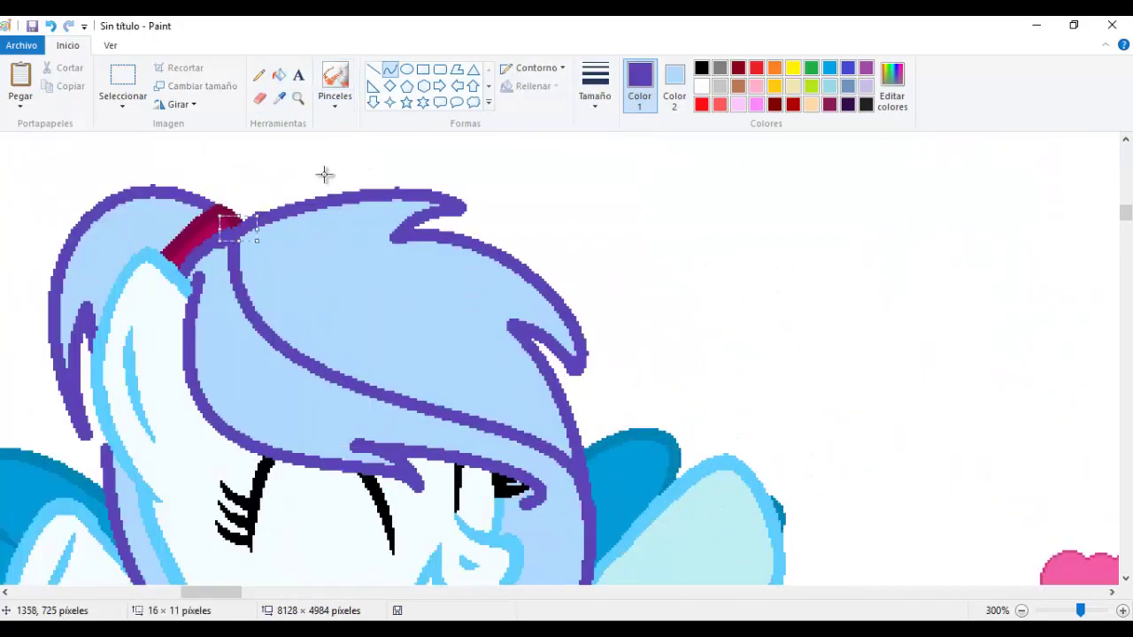
Colour the arms-raised pony's ear with dripping purple, darker along the outer edge, matching the reference ear
{"action": "scroll", "coordinate": [543, 517], "scroll_direction": "down", "scroll_amount": 2}
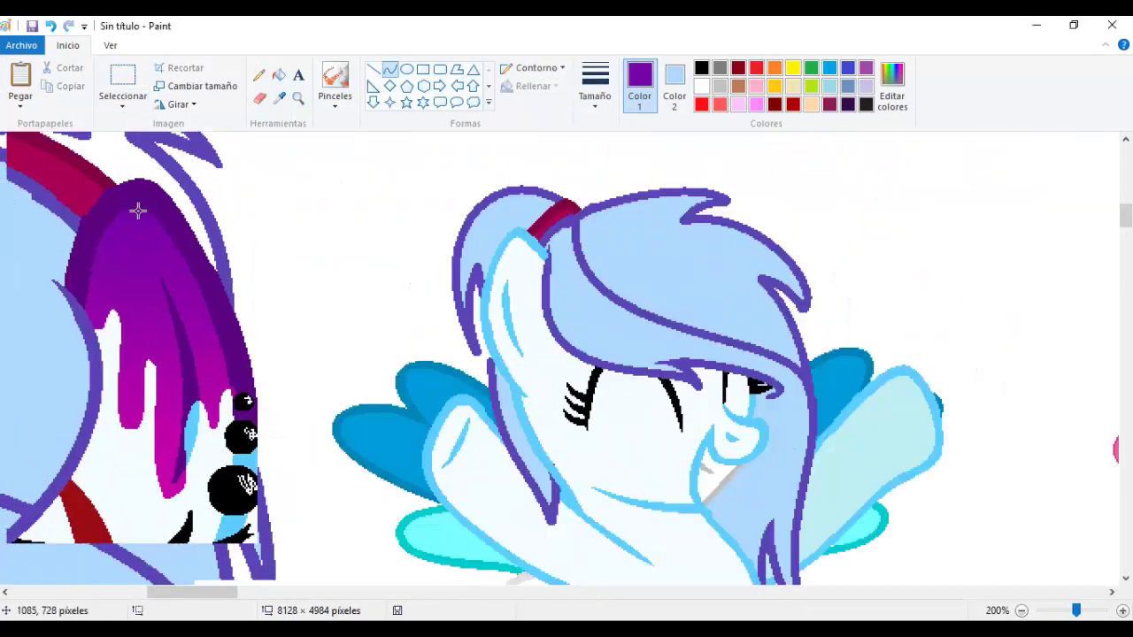
{"action": "mouse_move", "coordinate": [493, 310]}
{"action": "left_mouse_down"}
{"action": "mouse_move", "coordinate": [527, 266]}
{"action": "mouse_move", "coordinate": [514, 239]}
{"action": "left_mouse_up"}
{"action": "left_click", "coordinate": [279, 97]}
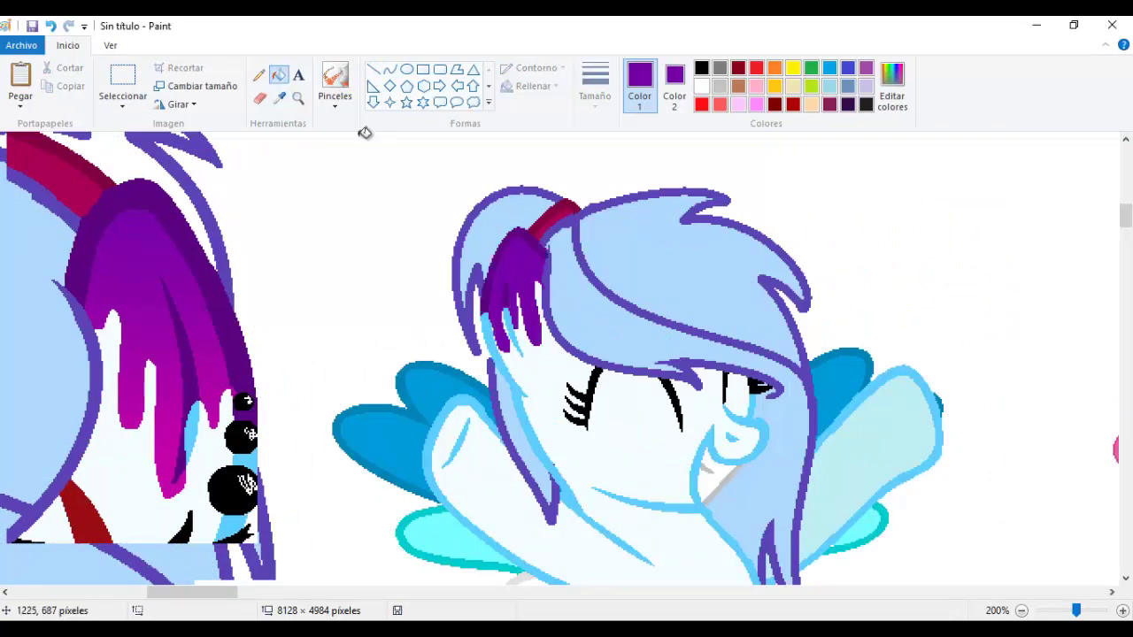
{"action": "left_click", "coordinate": [674, 84]}
{"action": "left_click", "coordinate": [893, 84]}
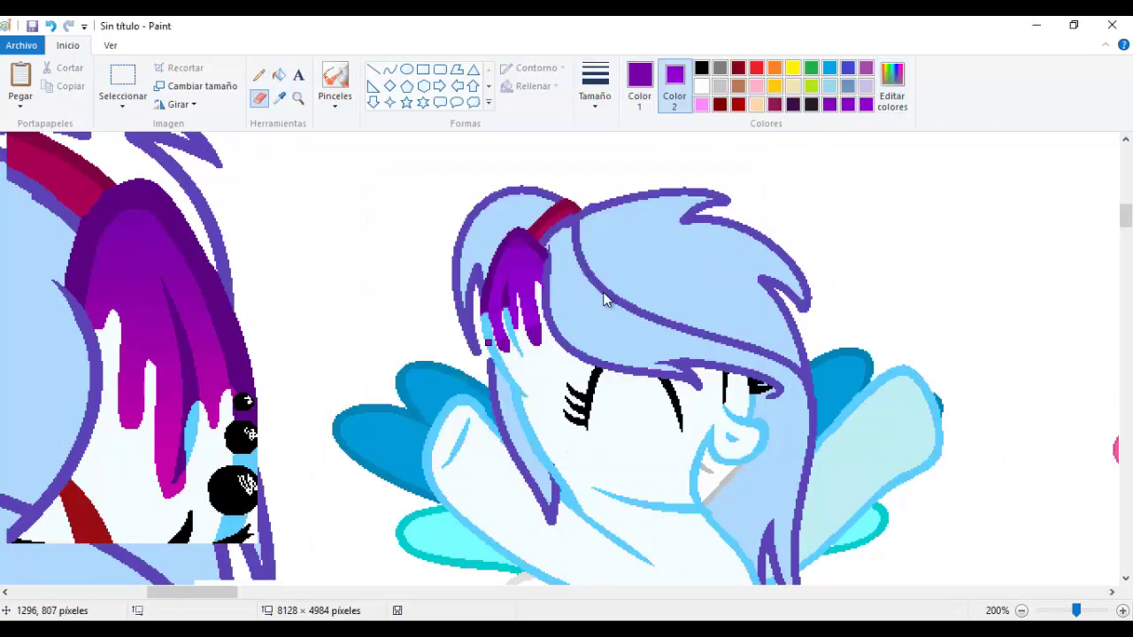
Add round black piercings with white highlights along the lower edge of the arms-raised pony's ear
{"action": "left_click", "coordinate": [394, 332]}
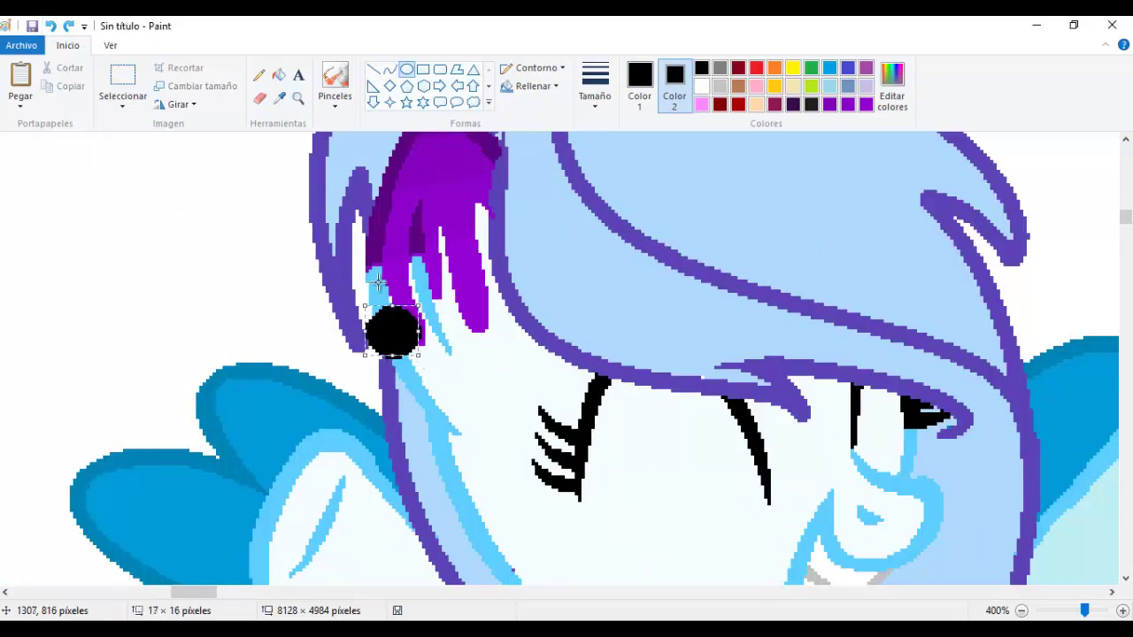
{"action": "left_click", "coordinate": [383, 285]}
{"action": "left_click", "coordinate": [383, 248]}
{"action": "left_click", "coordinate": [639, 84]}
{"action": "left_click", "coordinate": [701, 85]}
{"action": "left_click", "coordinate": [382, 248]}
{"action": "left_click", "coordinate": [382, 285]}
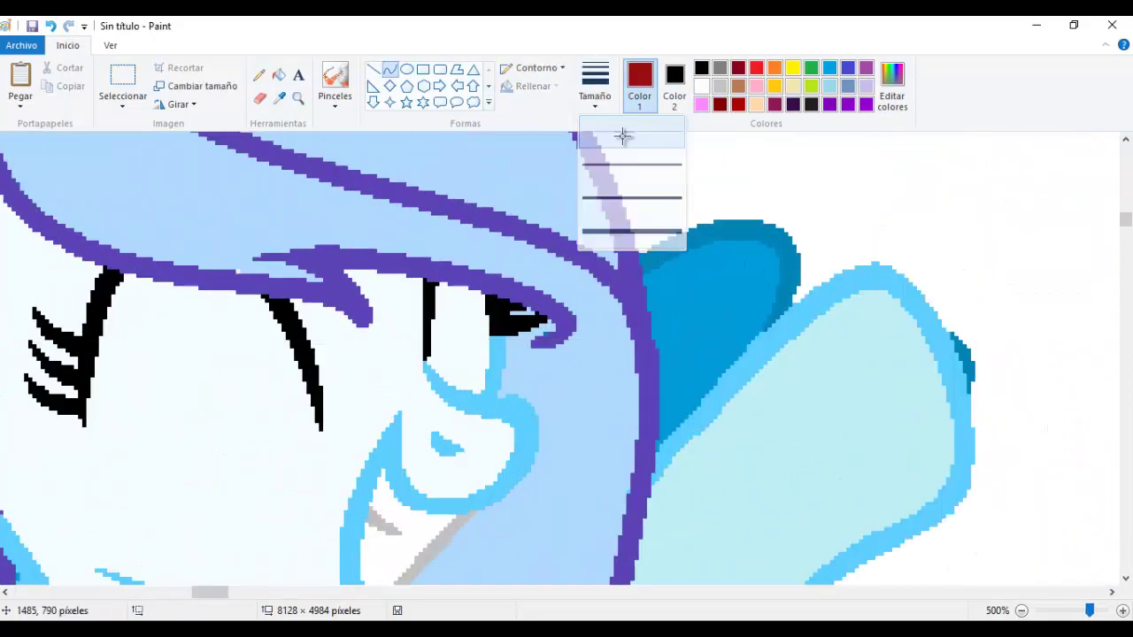
Draw a thin dark red V-shaped mark over the arms-raised pony's far eye and colour its lower hair tips bright pink
{"action": "left_click_drag", "start_coordinate": [441, 283], "coordinate": [457, 375]}
{"action": "left_click_drag", "start_coordinate": [458, 376], "coordinate": [478, 285]}
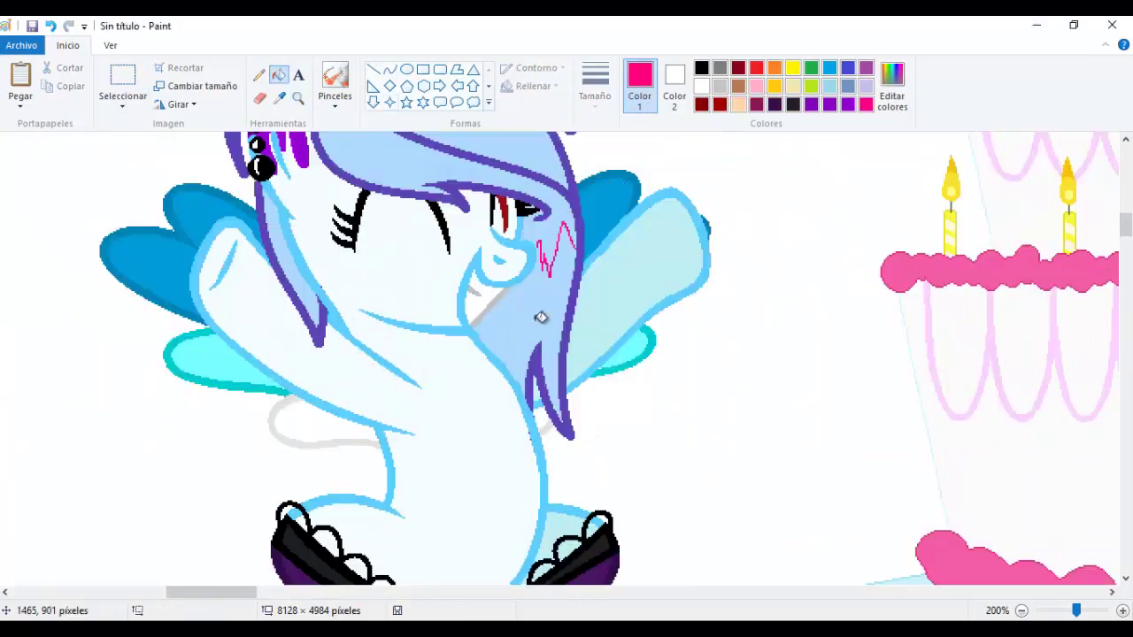
{"action": "left_click", "coordinate": [541, 317]}
{"action": "left_click", "coordinate": [258, 75]}
{"action": "left_click_drag", "start_coordinate": [282, 257], "coordinate": [285, 232]}
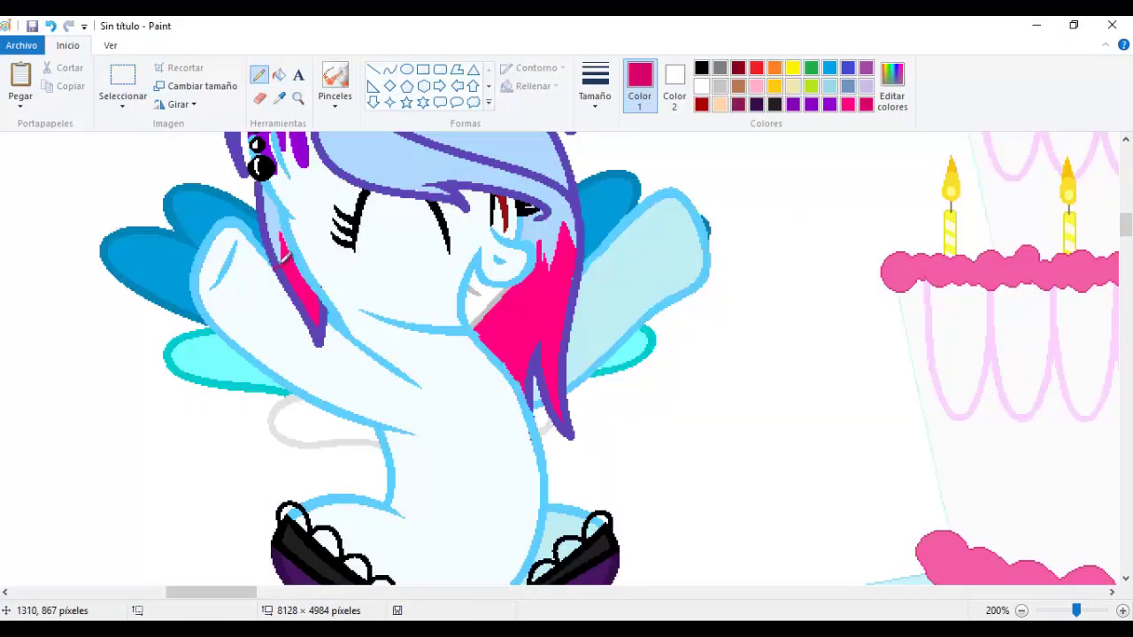
Copy the drawing into the PaintTool SAI canvas and place layer Capa2 beneath Capa1
{"action": "scroll", "coordinate": [323, 337], "scroll_direction": "down", "scroll_amount": 2}
{"action": "left_click", "coordinate": [134, 105]}
{"action": "scroll", "coordinate": [680, 483], "scroll_direction": "down", "scroll_amount": 1}
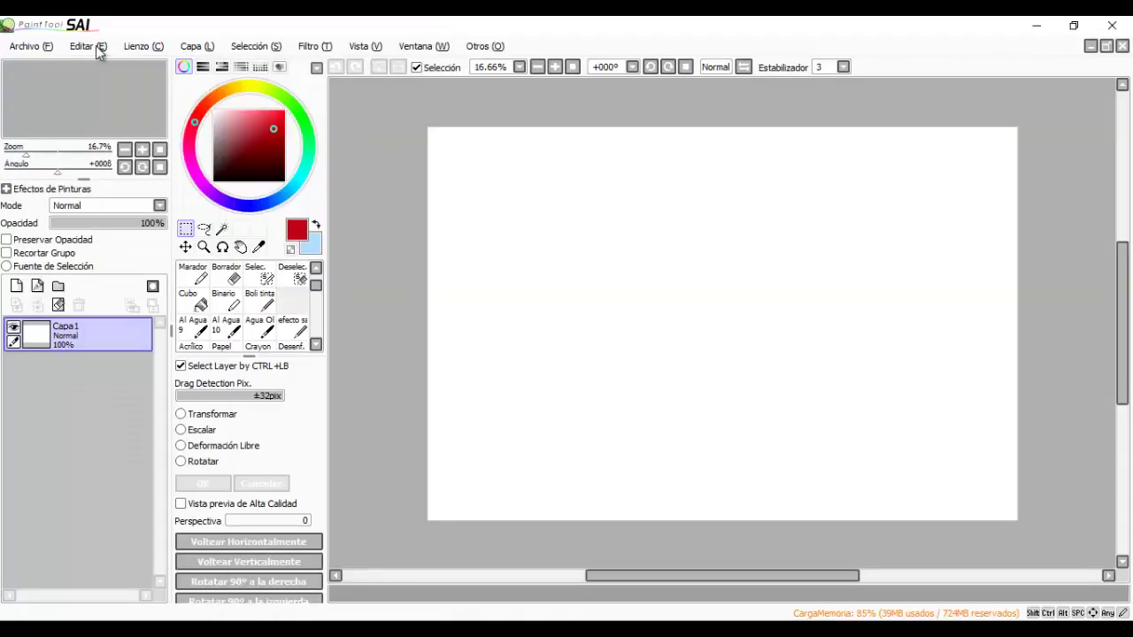
{"action": "key", "text": "ctrl+v"}
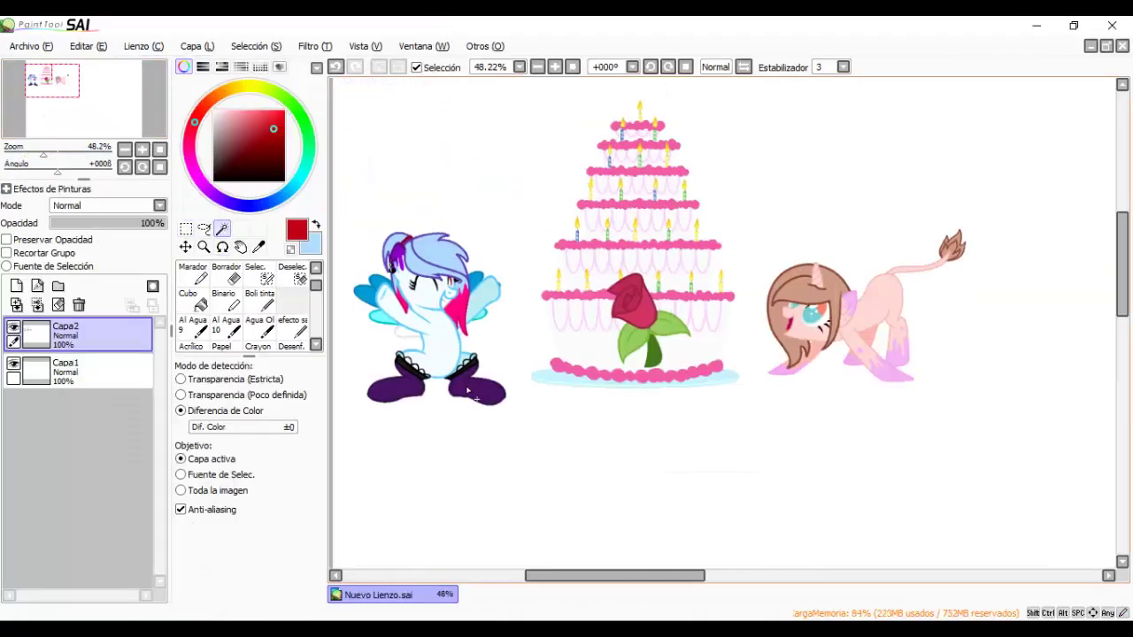
{"action": "left_click_drag", "start_coordinate": [66, 334], "coordinate": [66, 371]}
Shade the arms-raised pony's pink hair tips with lighter pink on Capa2 and blend them into a soft gradient
{"action": "scroll", "coordinate": [638, 319], "scroll_direction": "up", "scroll_amount": 5}
{"action": "scroll", "coordinate": [501, 287], "scroll_direction": "left", "scroll_amount": 5}
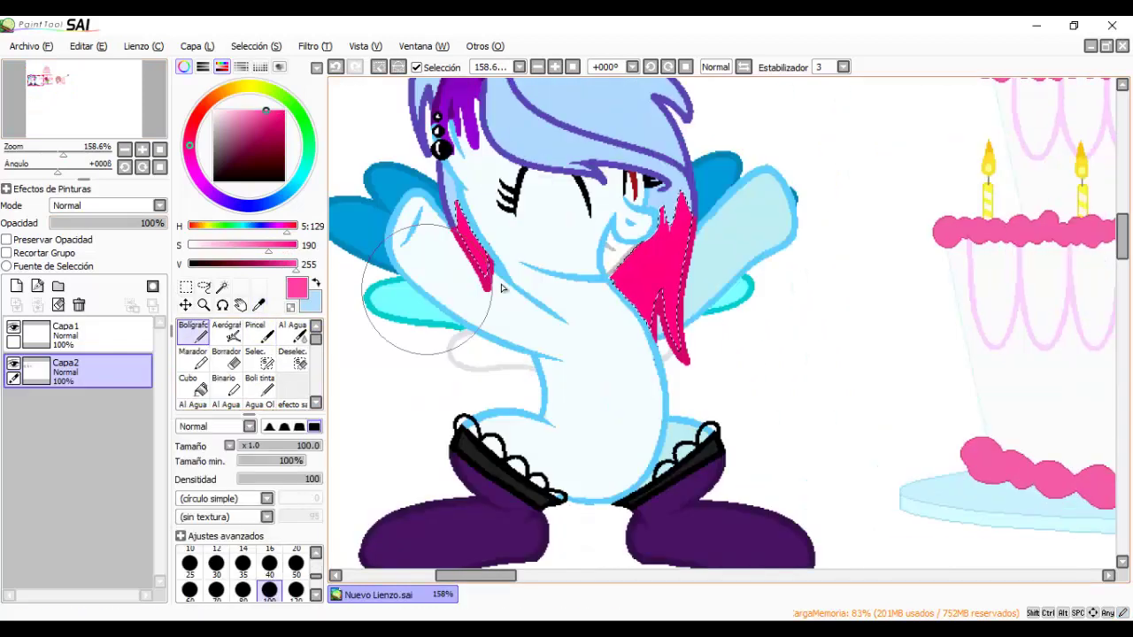
{"action": "scroll", "coordinate": [265, 381], "scroll_direction": "down", "scroll_amount": 1}
{"action": "left_click", "coordinate": [291, 404]}
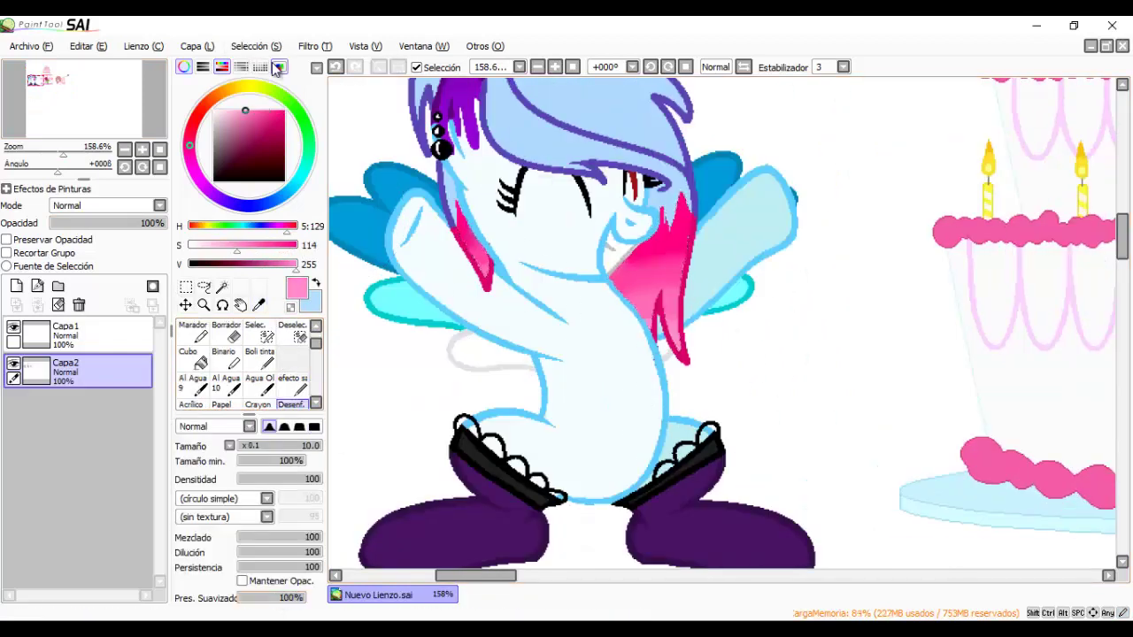
Select the horned pony's brown hair and tail tuft on Capa1 and texture them with fine strokes in different browns
{"action": "left_click", "coordinate": [221, 286]}
{"action": "scroll", "coordinate": [638, 319], "scroll_direction": "down", "scroll_amount": 3}
{"action": "left_click", "coordinate": [66, 335]}
{"action": "left_click", "coordinate": [854, 292]}
{"action": "left_click", "coordinate": [258, 305]}
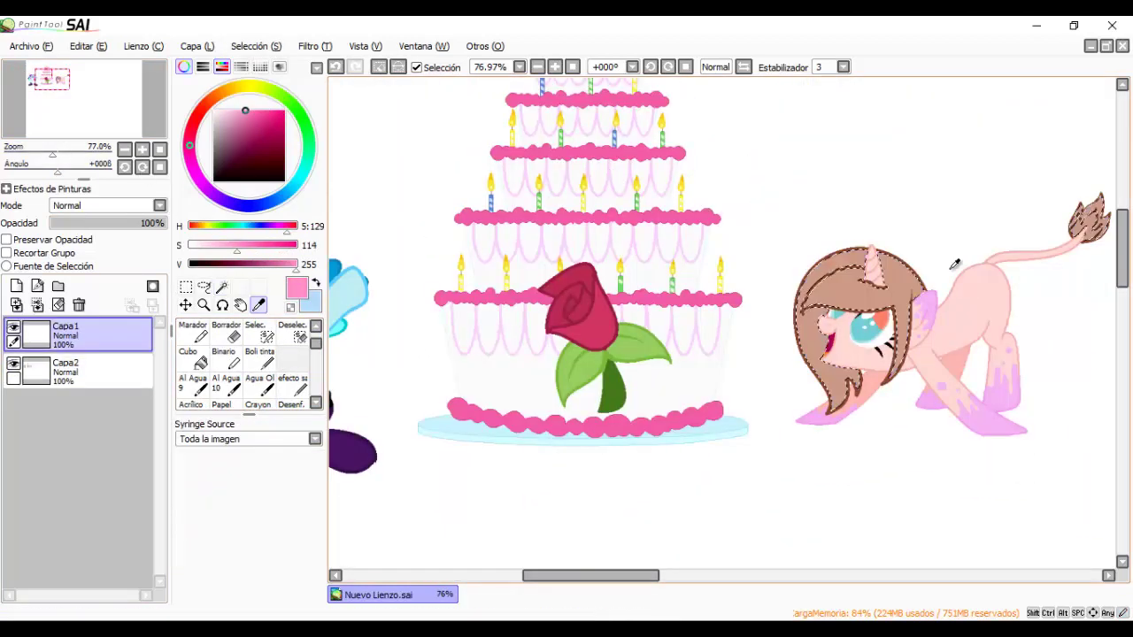
{"action": "left_click", "coordinate": [850, 283]}
{"action": "scroll", "coordinate": [320, 329], "scroll_direction": "up", "scroll_amount": 1}
{"action": "left_click", "coordinate": [193, 332]}
{"action": "left_click", "coordinate": [254, 264]}
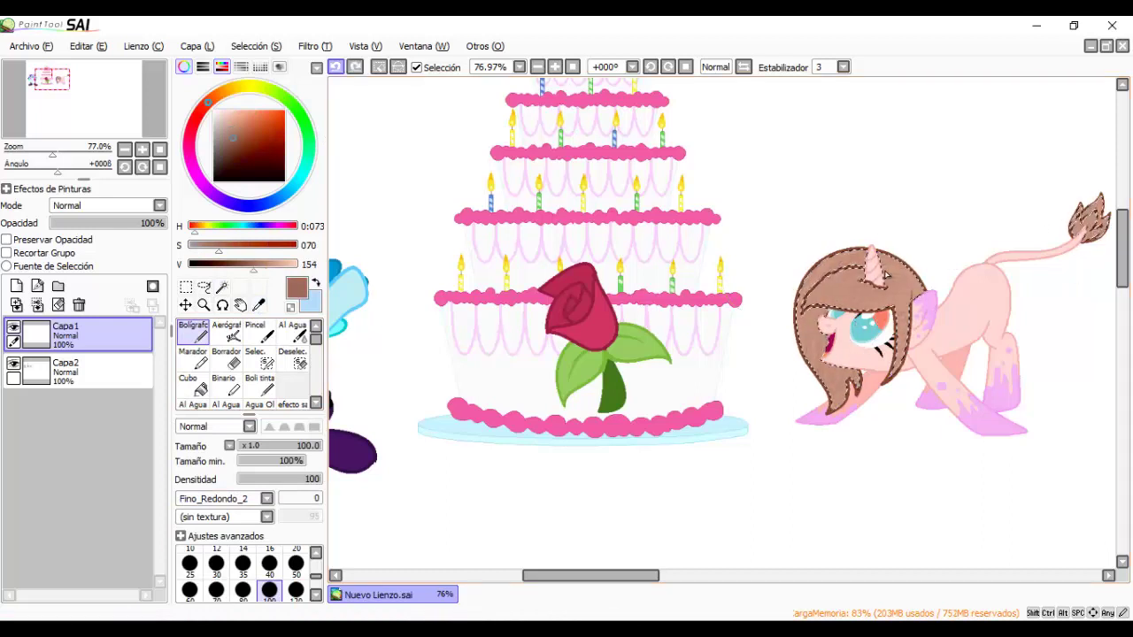
{"action": "left_click", "coordinate": [262, 264]}
{"action": "scroll", "coordinate": [547, 218], "scroll_direction": "right", "scroll_amount": 3}
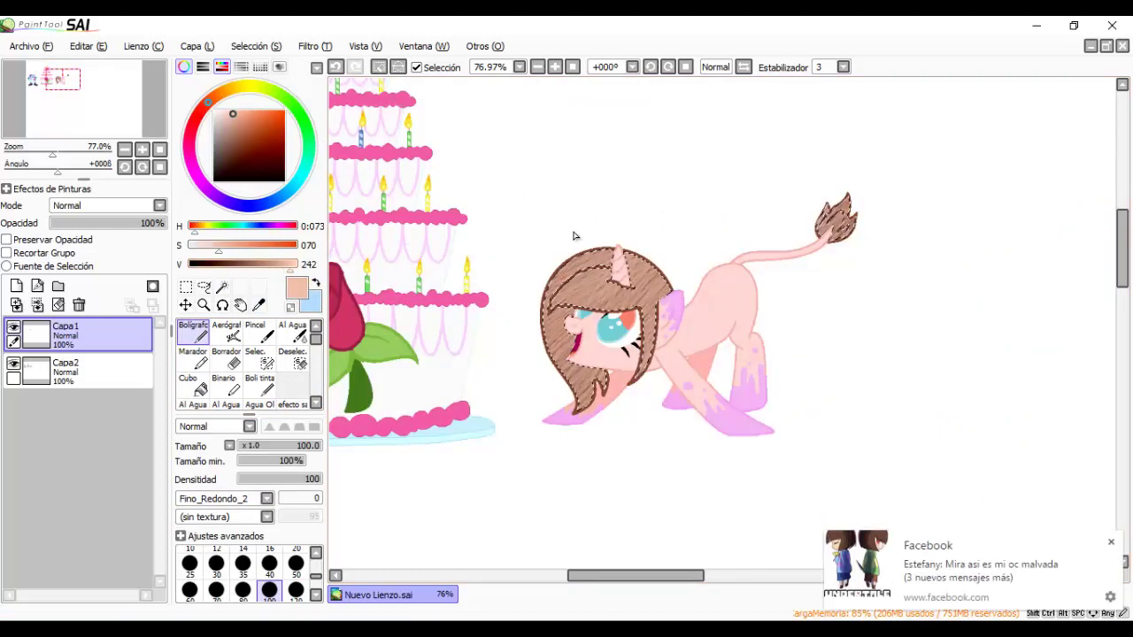
{"action": "left_click", "coordinate": [575, 260], "text": "alt"}
Add layer Capa3 in Luminosidad mode and paint blurred white highlights across the horned pony's hair and tail tuft
{"action": "left_click", "coordinate": [16, 286]}
{"action": "left_click", "coordinate": [159, 205]}
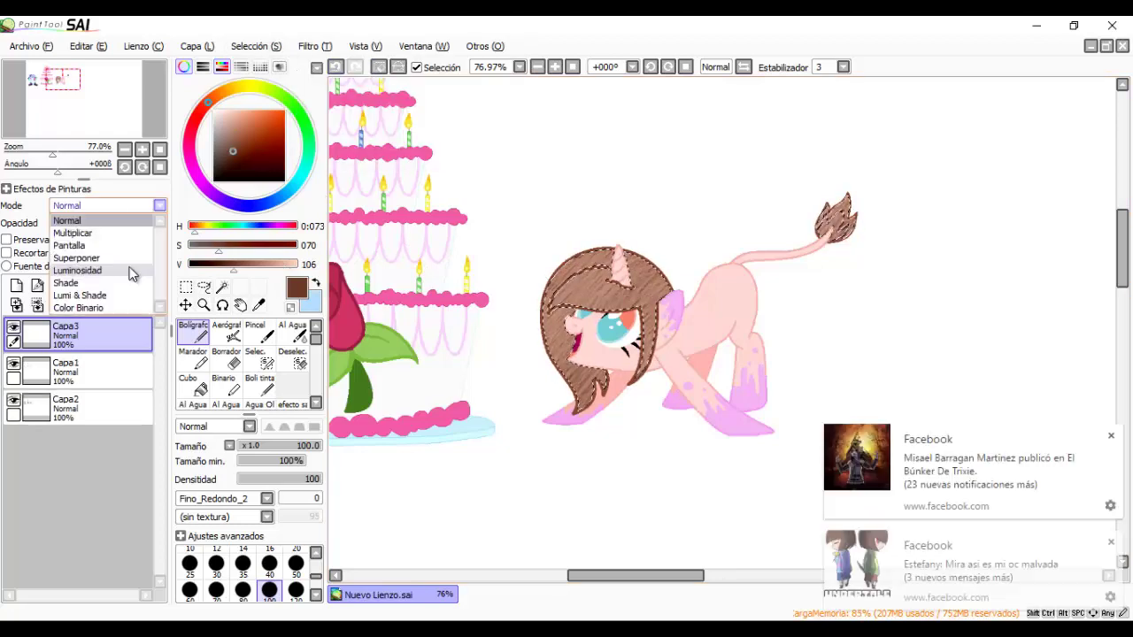
{"action": "left_click", "coordinate": [76, 269]}
{"action": "left_click", "coordinate": [193, 359]}
{"action": "left_click", "coordinate": [213, 110]}
{"action": "scroll", "coordinate": [248, 354], "scroll_direction": "down", "scroll_amount": 2}
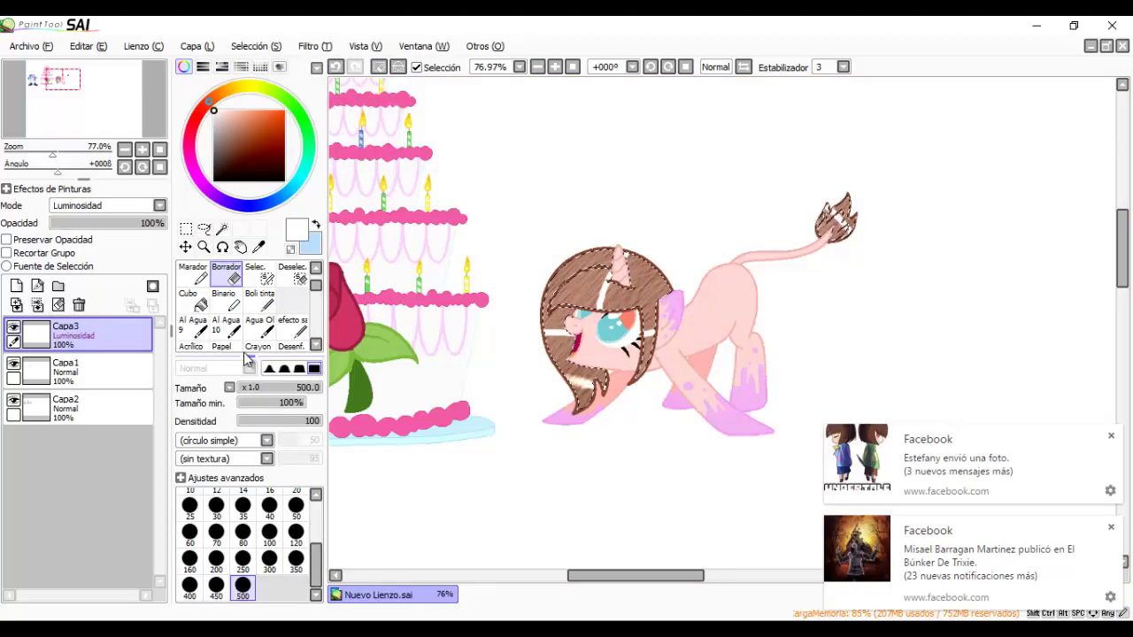
{"action": "left_click", "coordinate": [291, 346]}
Add layer Capa4 and texture the arms-raised pony's light blue hair on Capa2 with darker blue pen strokes
{"action": "left_click", "coordinate": [16, 286]}
{"action": "left_click_drag", "start_coordinate": [635, 575], "coordinate": [552, 576]}
{"action": "left_click", "coordinate": [65, 442]}
{"action": "left_click", "coordinate": [193, 275]}
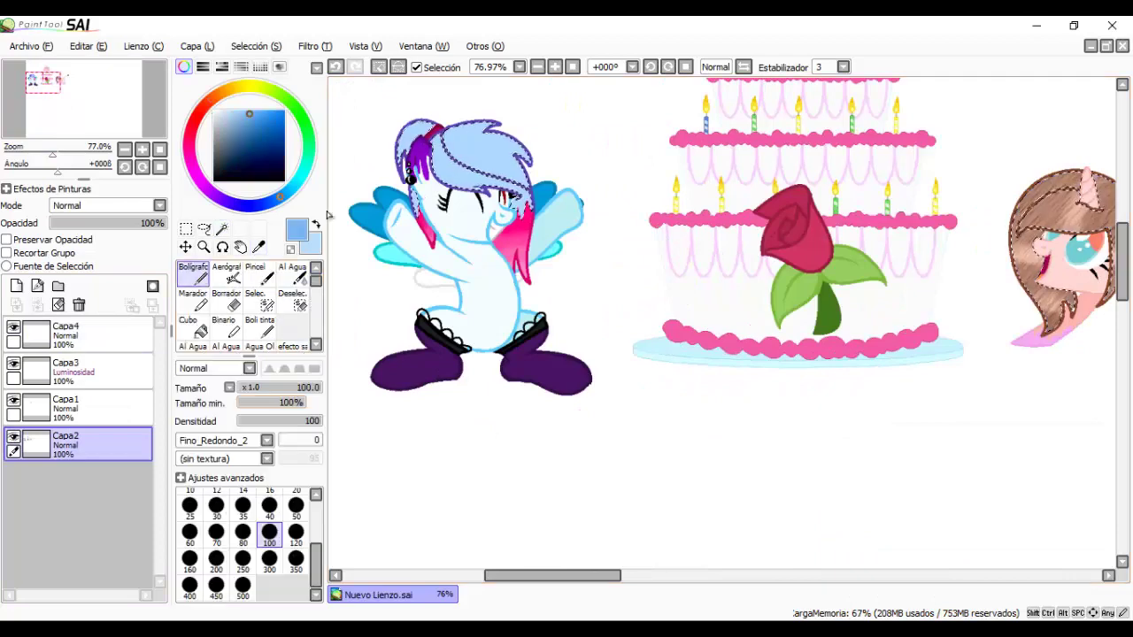
{"action": "left_click_drag", "start_coordinate": [460, 151], "coordinate": [538, 184]}
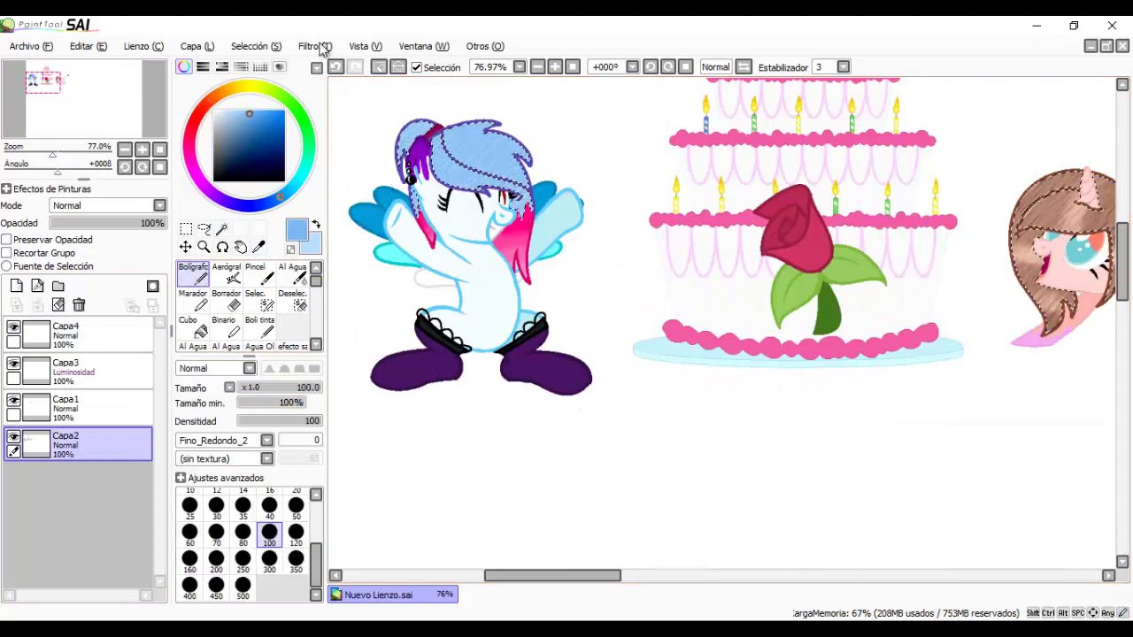
Paint softened white highlights over the arms-raised pony's hair on Capa4 in Luminosidad mode and clear the selection
{"action": "left_click", "coordinate": [64, 334]}
{"action": "left_click", "coordinate": [193, 299]}
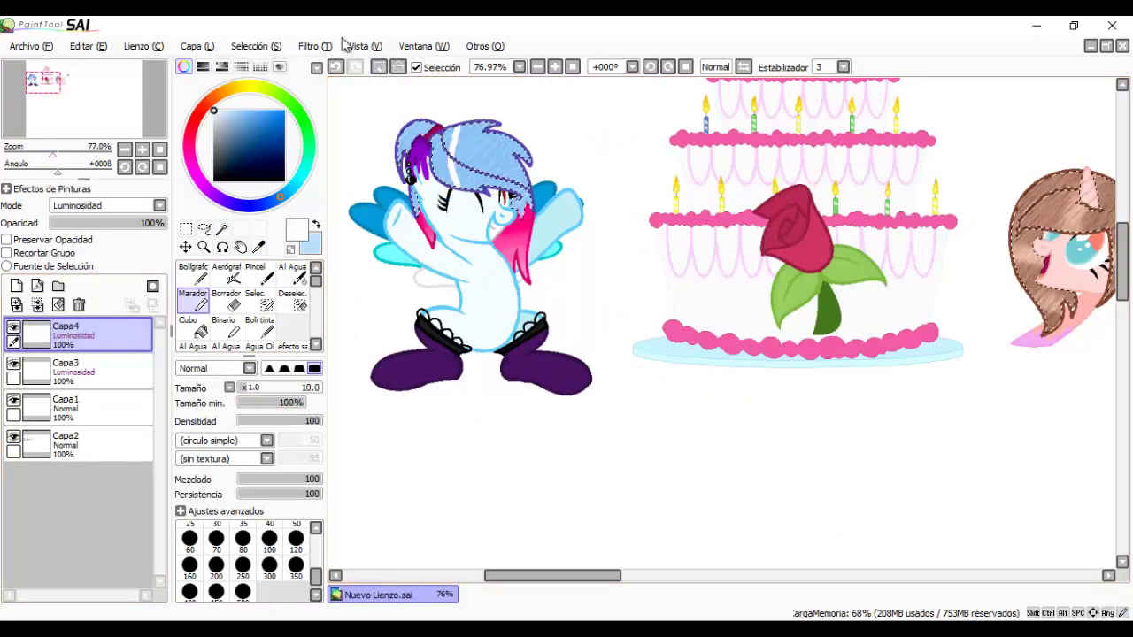
{"action": "left_click", "coordinate": [314, 346]}
{"action": "key", "text": "ctrl+d"}
Copy the shaded artwork and paste it back into the Paint drawing
{"action": "left_click", "coordinate": [65, 443]}
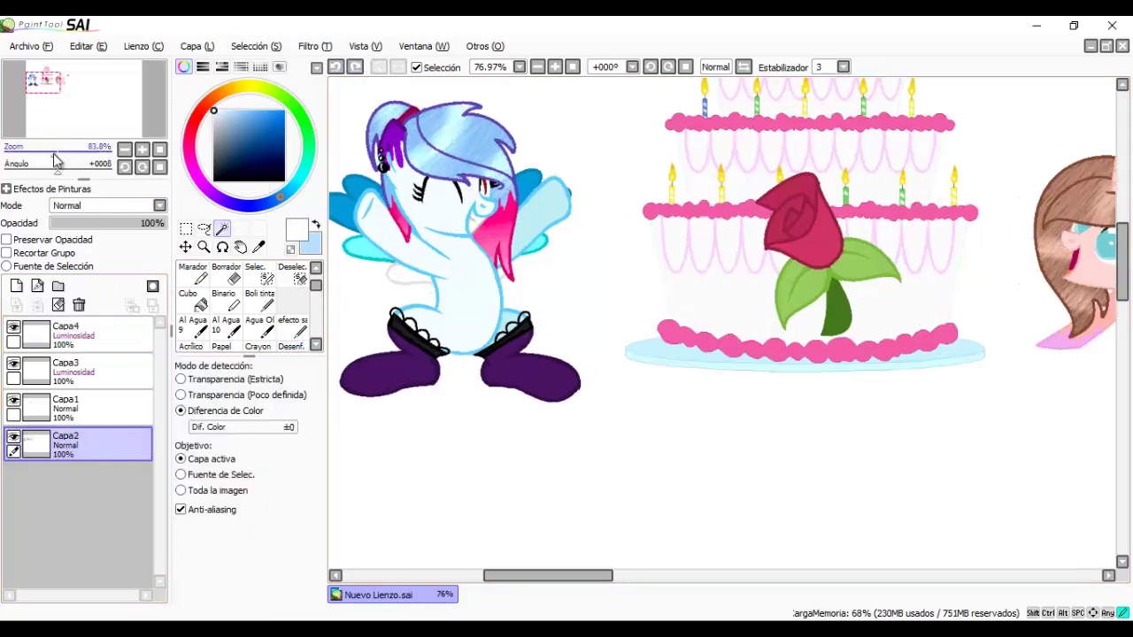
{"action": "left_click_drag", "start_coordinate": [53, 155], "coordinate": [43, 155]}
{"action": "left_click", "coordinate": [89, 46]}
{"action": "left_click", "coordinate": [141, 156]}
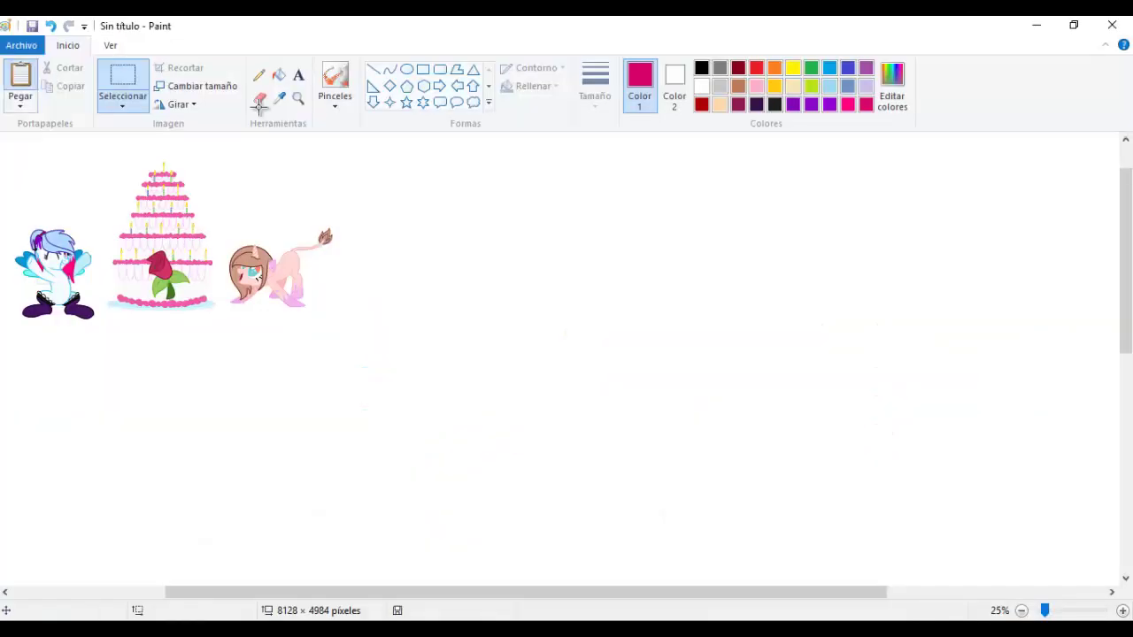
{"action": "key", "text": "ctrl+v"}
Fill the shadow areas along the arms-raised pony's neck, back and thigh with pale cyan
{"action": "scroll", "coordinate": [319, 329], "scroll_direction": "up", "scroll_amount": 3}
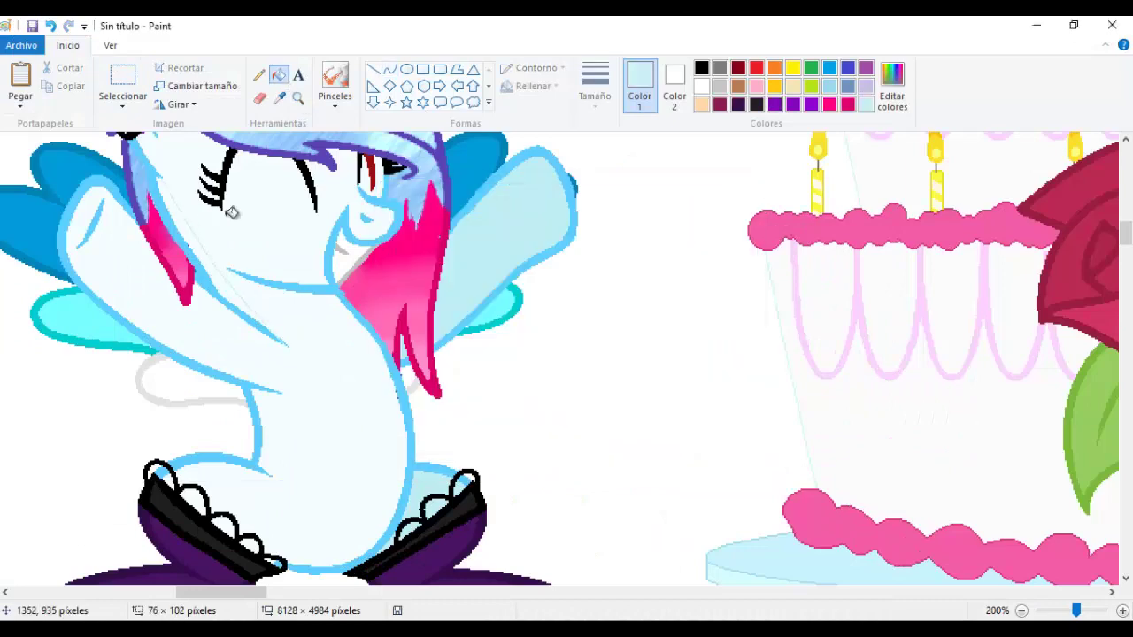
{"action": "left_click", "coordinate": [231, 213]}
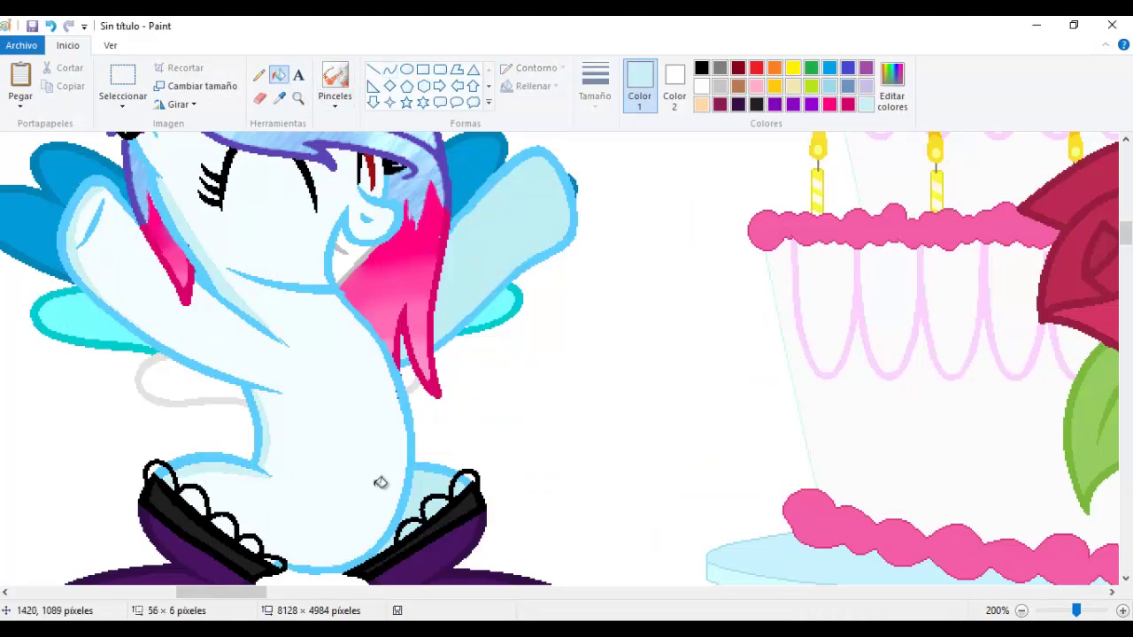
{"action": "scroll", "coordinate": [380, 483], "scroll_direction": "right", "scroll_amount": 10}
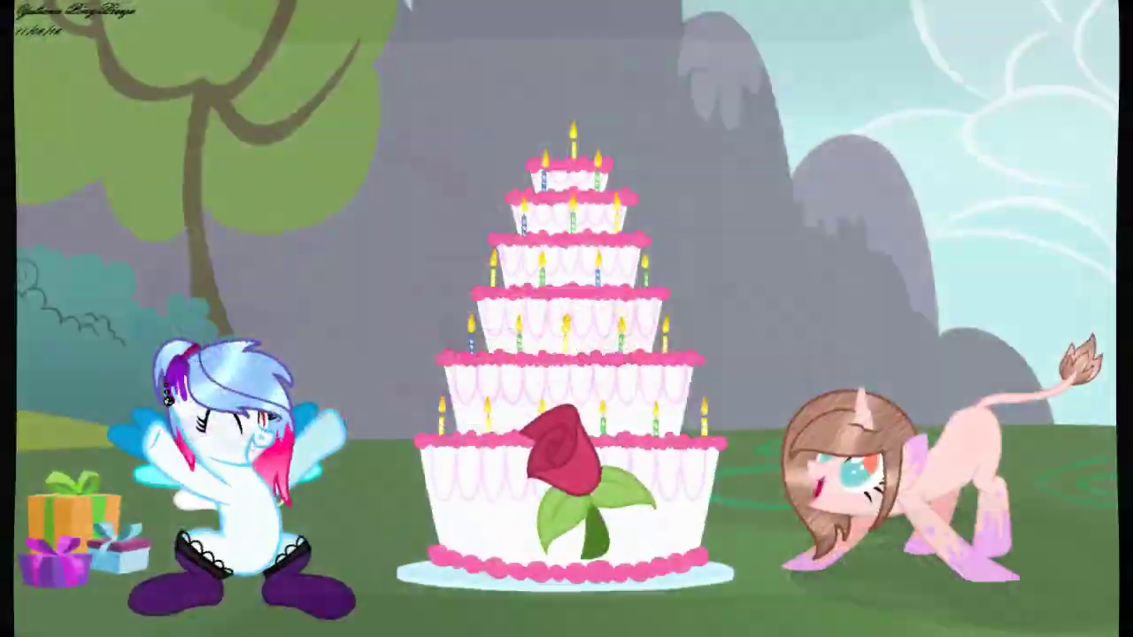